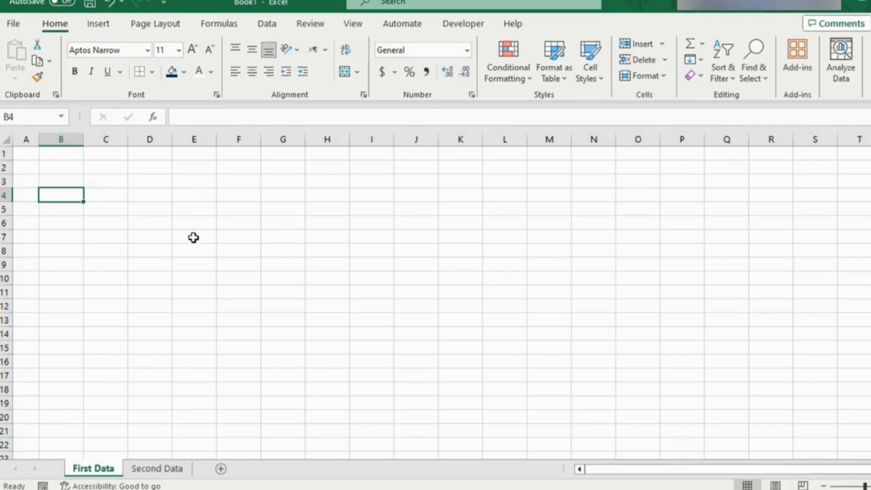
Step: Enter the column headers Employee Name in B1 and Department in C1 of the First Data sheet
click(78, 156)
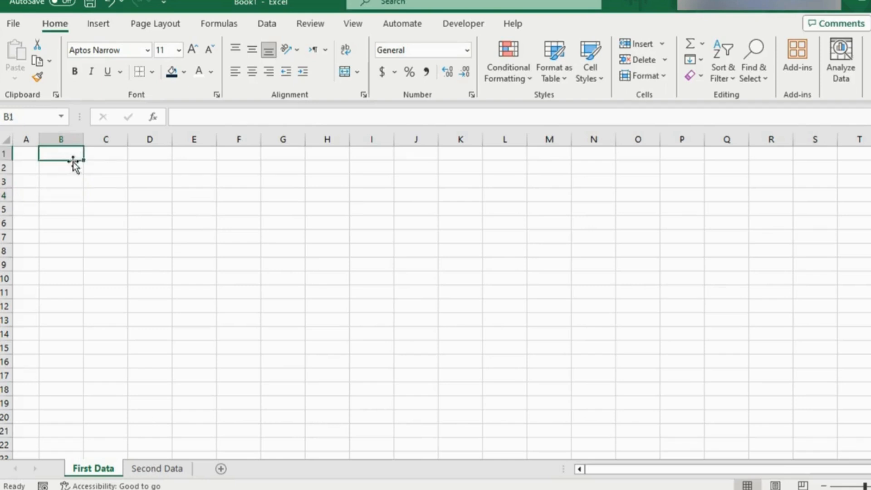
key(Right)
key(Right)
key(Right)
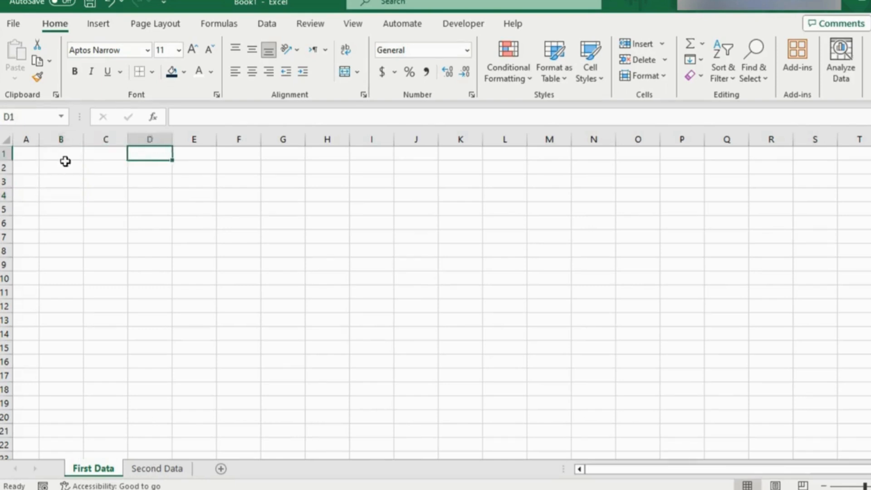
key(Left)
key(Left)
key(Left)
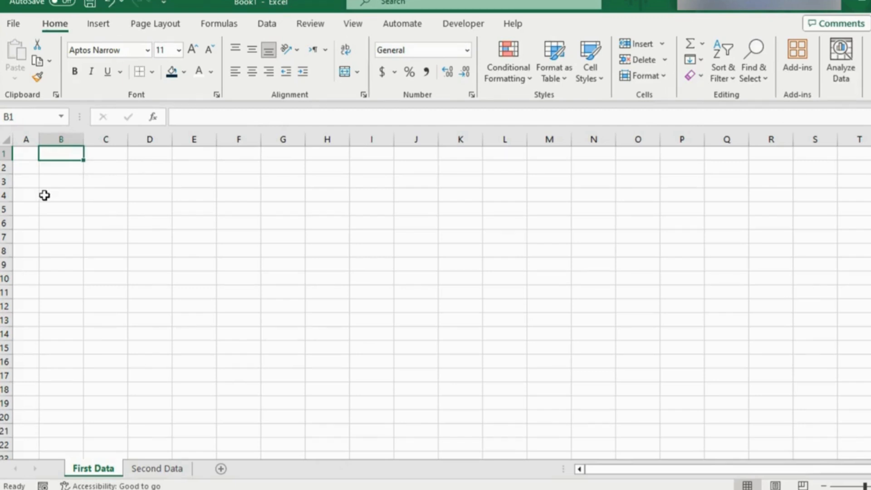
text(Employee Na)
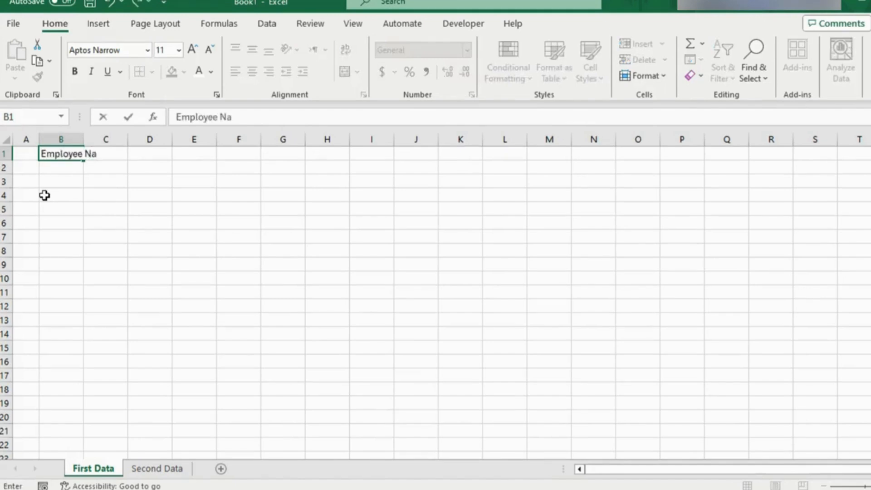
text(me)
key(Tab)
text(D)
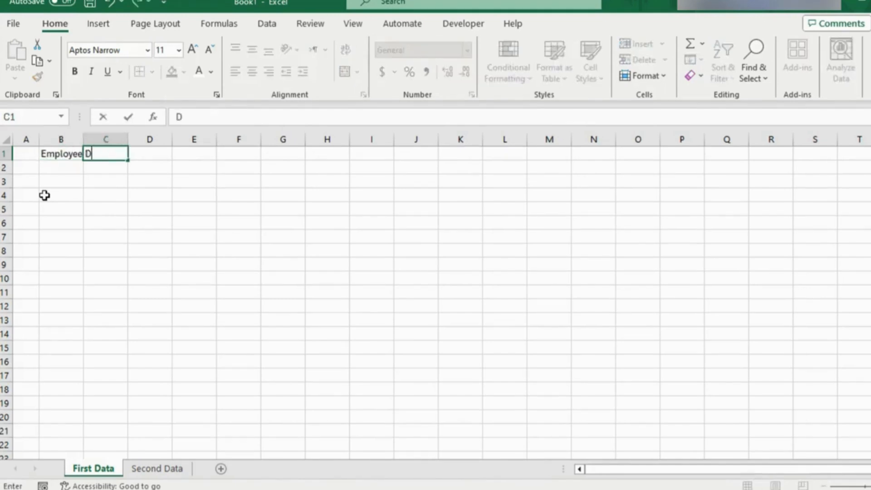
text(epartment)
key(Tab)
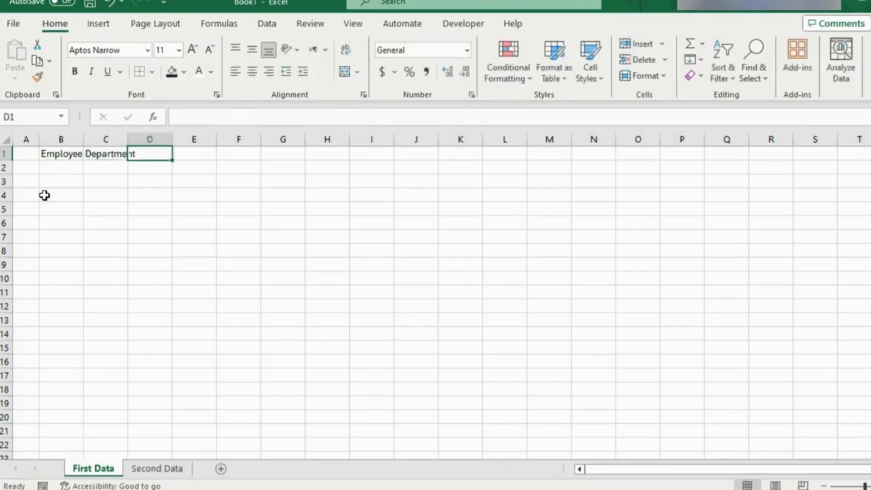
Step: Continue the header row with Hire Date in D1 and Employee ID in E1
text(Hire Date)
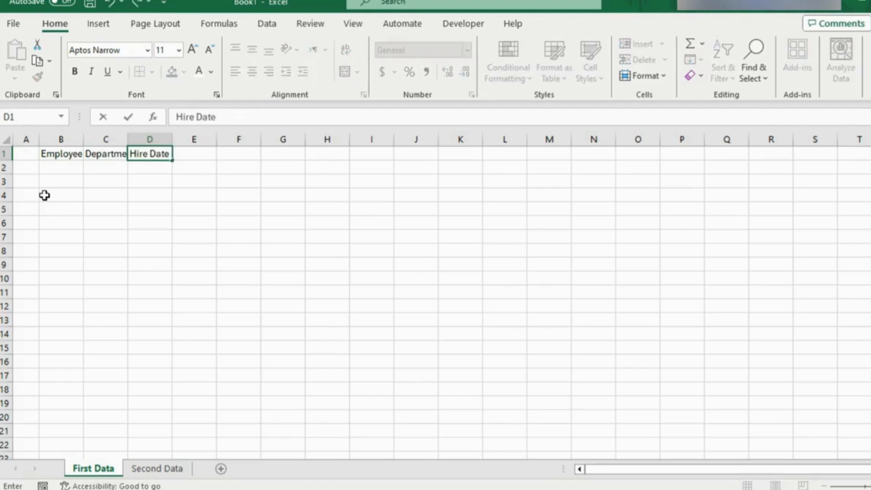
key(Tab)
text(Emplo)
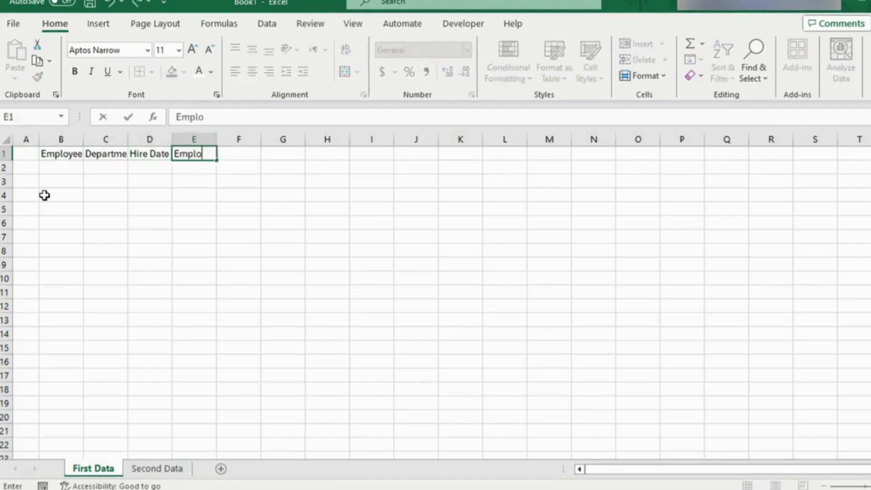
text(yee ID)
drag(63, 138, 333, 141)
click(76, 168)
drag(88, 153, 278, 153)
click(172, 71)
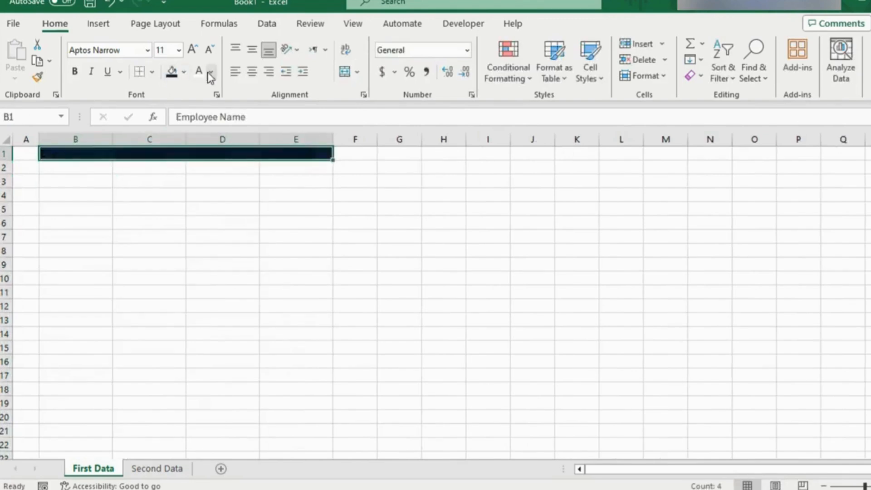
click(199, 71)
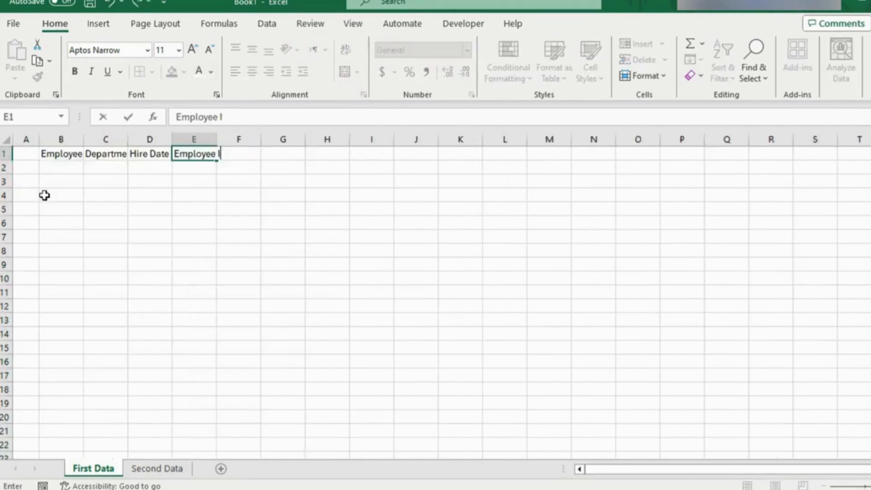
text(D)
Step: Widen columns B through E to an equal width that shows the full headers
drag(63, 139, 333, 141)
click(92, 166)
Step: Style headers B1:E1 with a dark blue fill and bold white size 14 text, and fit column B's width to its header
drag(90, 153, 297, 156)
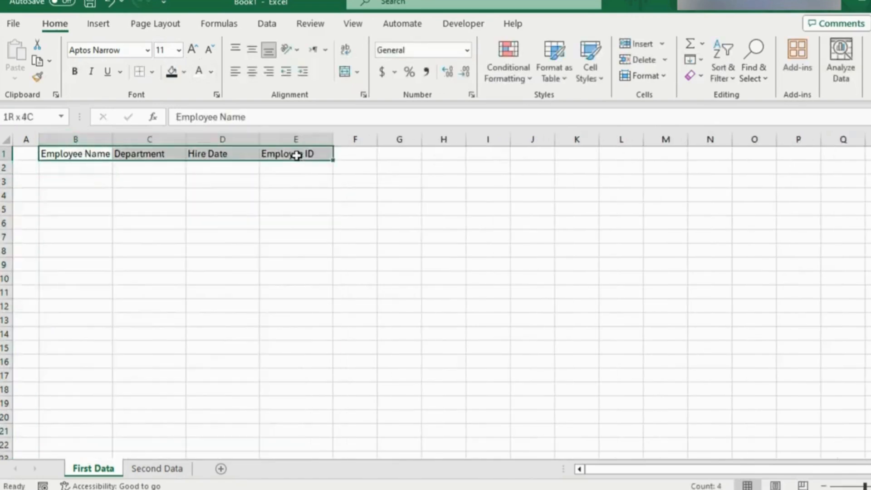
click(172, 71)
click(200, 71)
click(74, 72)
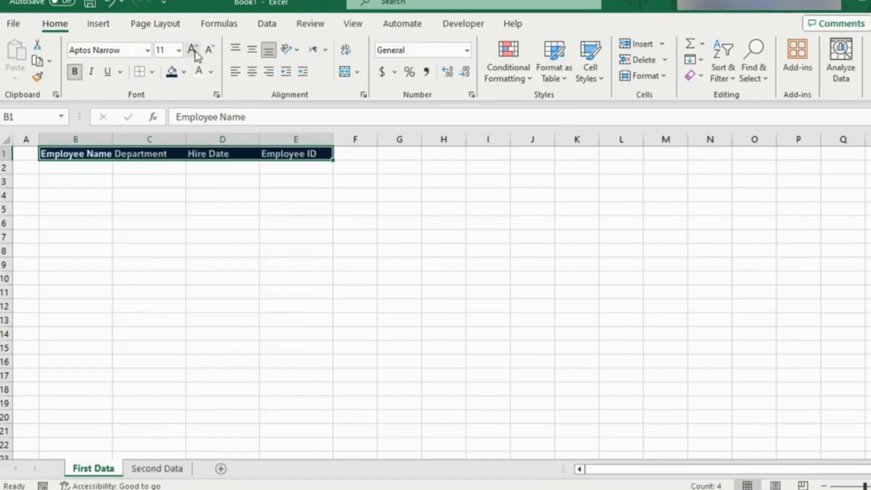
double_click(192, 50)
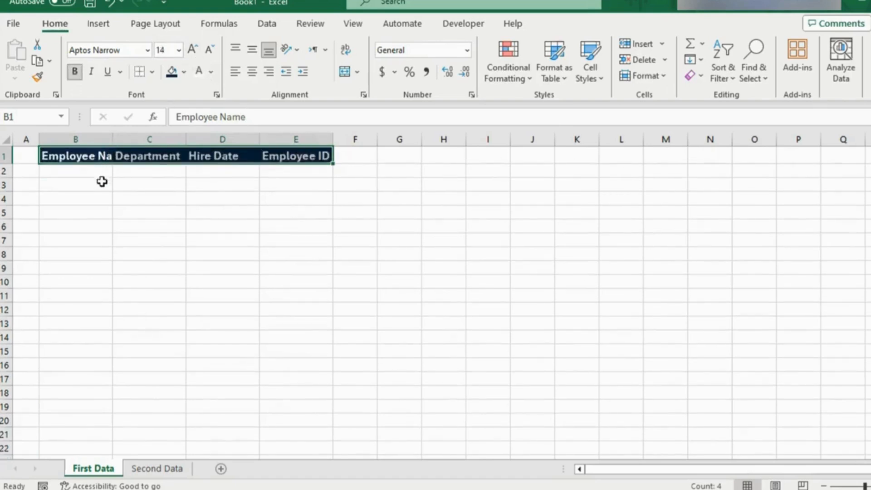
double_click(112, 145)
Step: Fill row 2 with the first employee's record: the employee's name, department Finance, hire date 1/3/2022 and the employee ID
click(125, 170)
text(Rayan Eli)
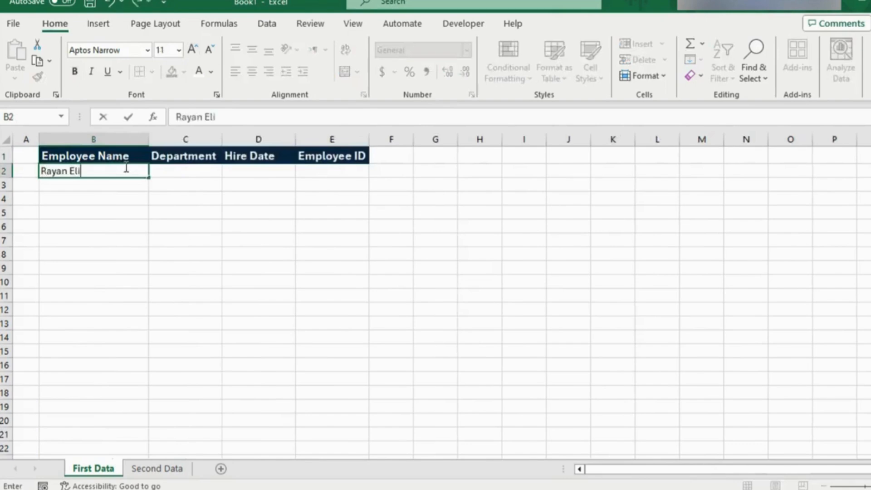
key(Tab)
text(Finance)
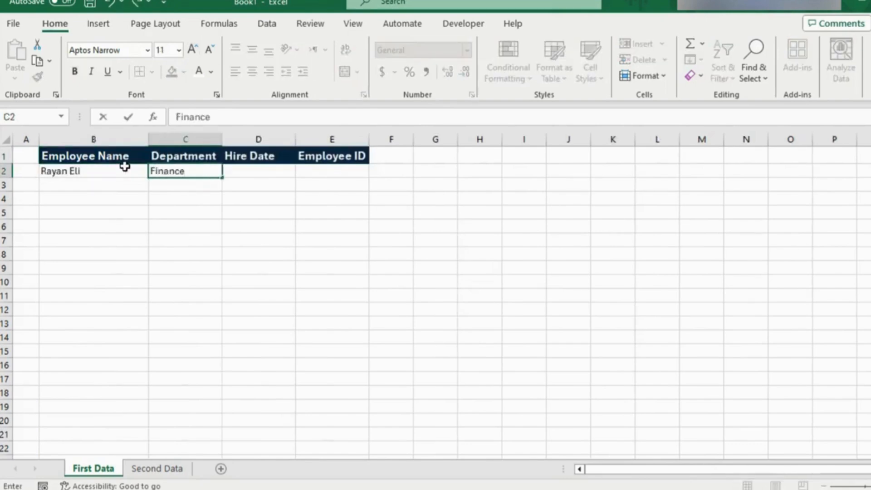
key(Tab)
text(1/3/)
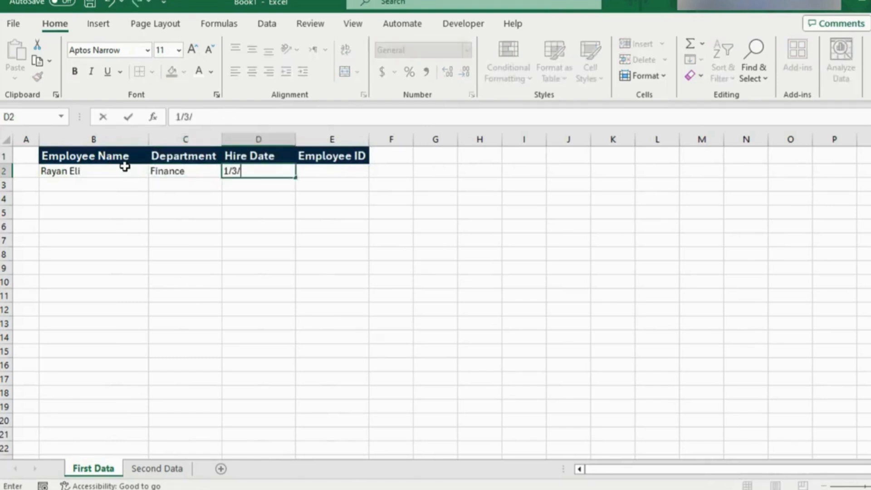
text(2022)
key(Tab)
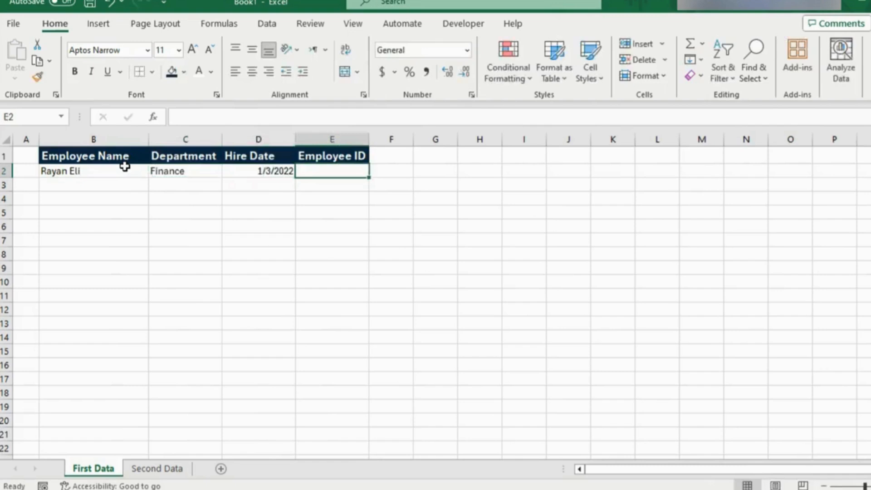
text(3)
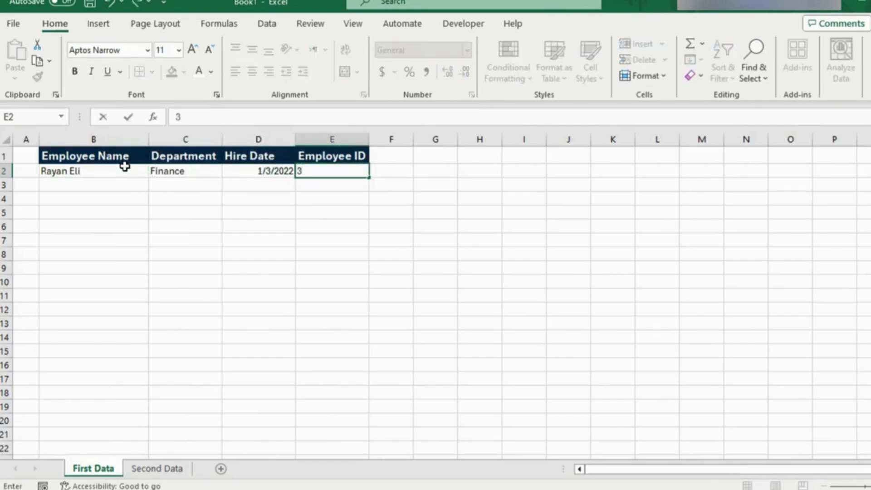
text(969)
key(Return)
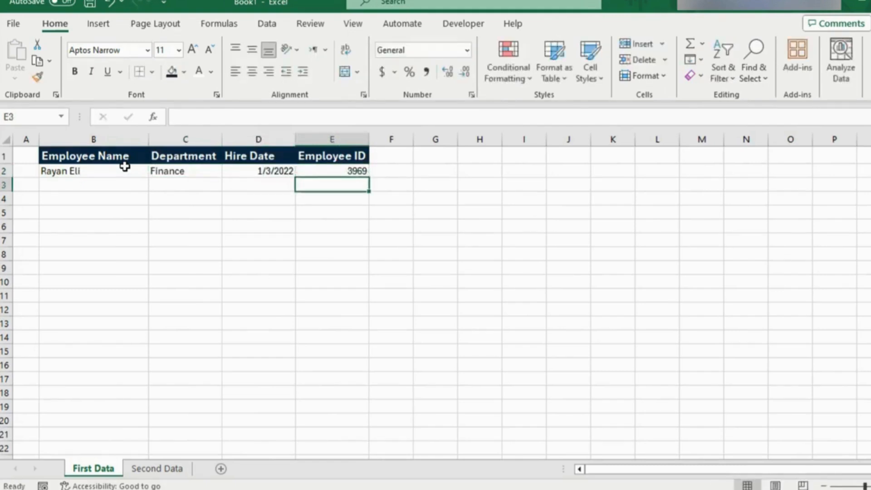
click(70, 183)
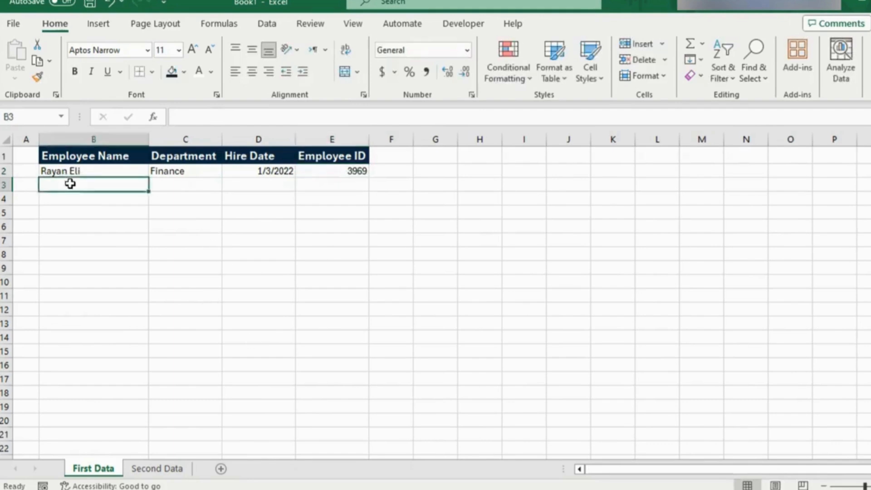
click(131, 256)
click(127, 279)
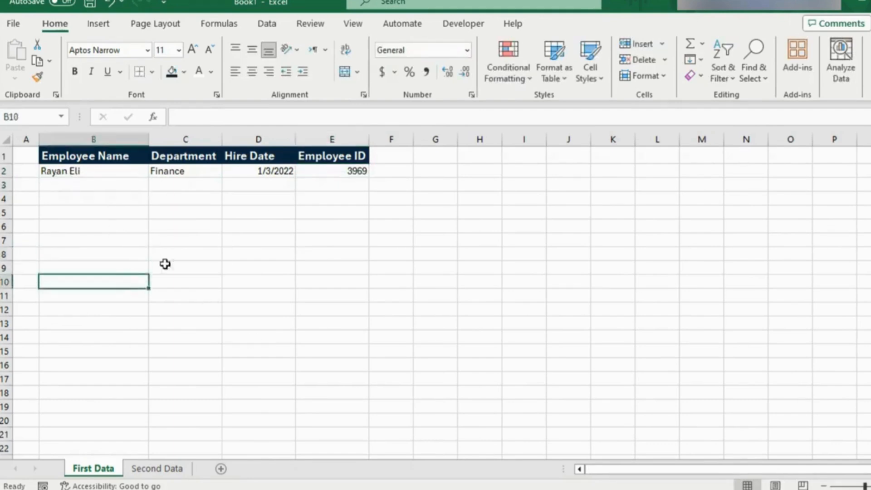
click(122, 184)
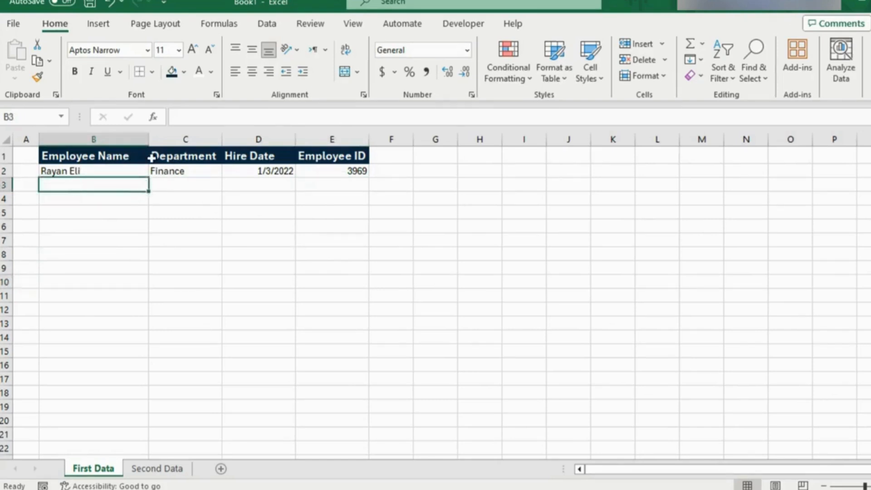
Step: Widen the Department and Employee ID columns slightly
drag(223, 140, 239, 140)
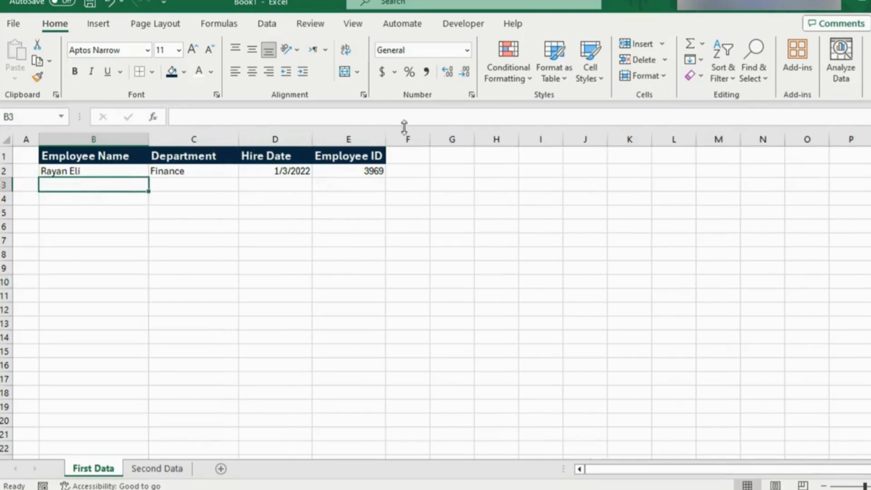
drag(386, 141, 402, 141)
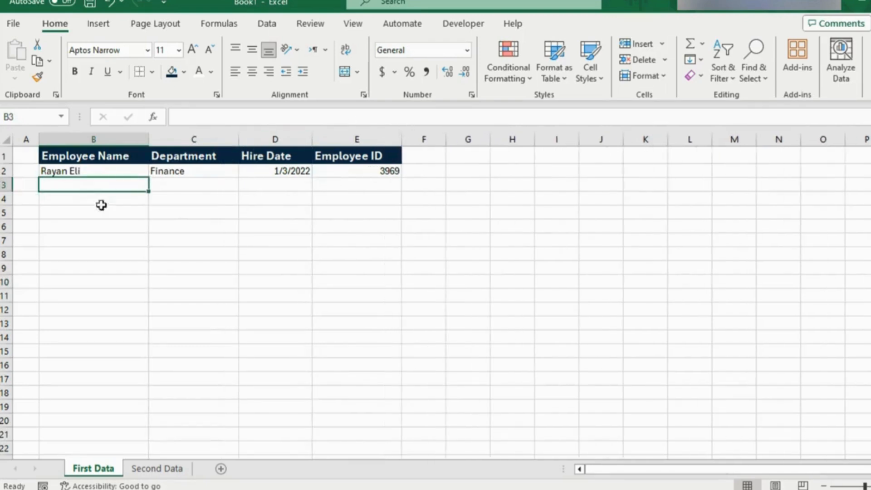
click(158, 214)
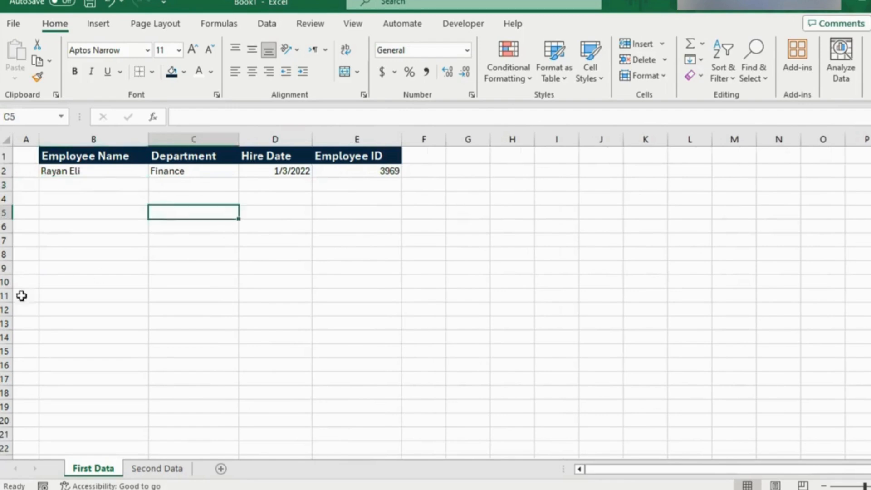
click(107, 186)
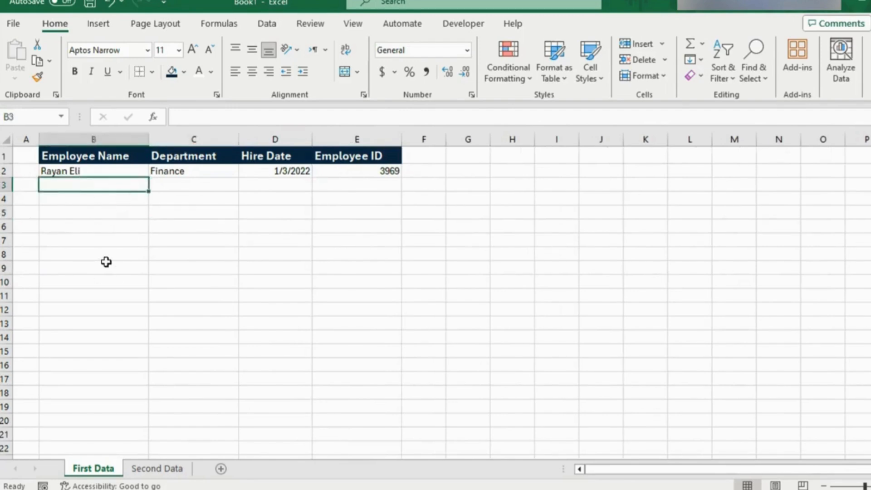
scroll(106, 262, down, 4)
scroll(106, 261, up, 4)
click(189, 187)
click(278, 188)
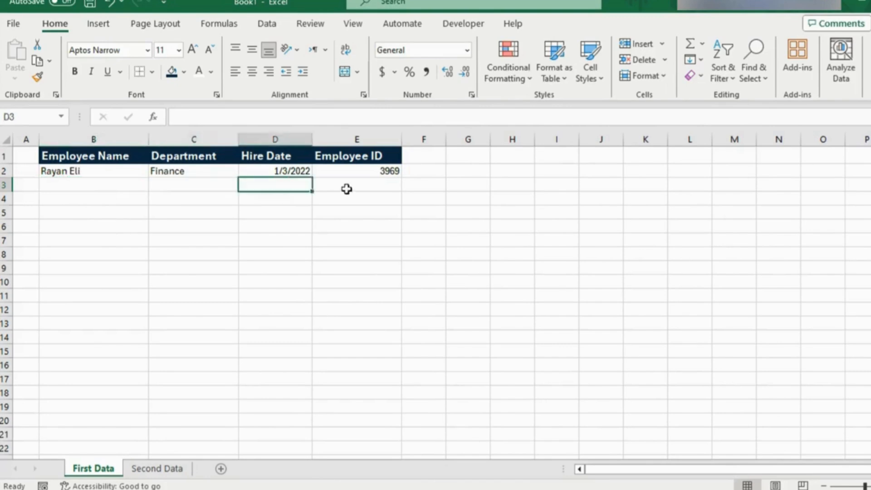
click(350, 190)
click(134, 186)
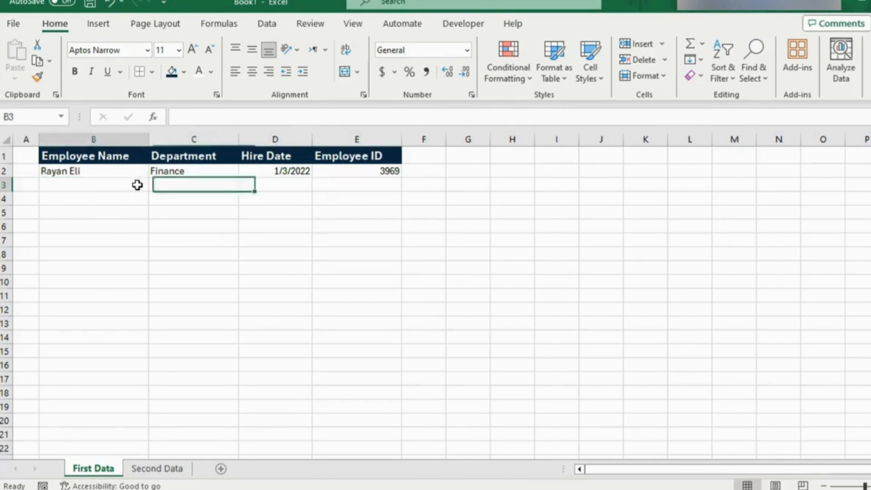
key(Tab)
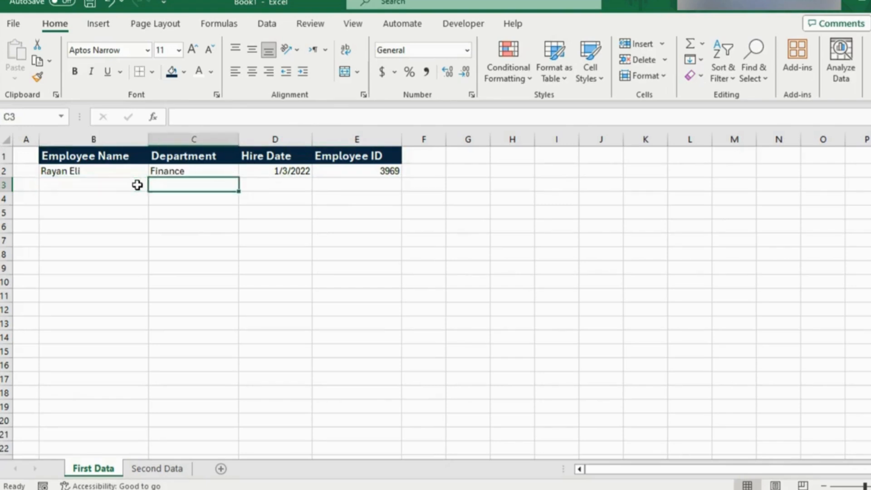
click(137, 185)
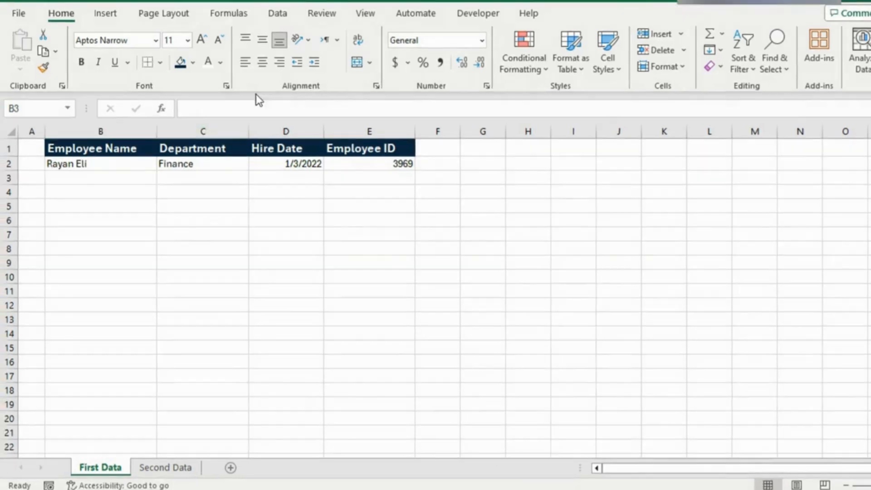
Step: Open the full command settings for customizing the Quick Access Toolbar
click(175, 0)
click(177, 2)
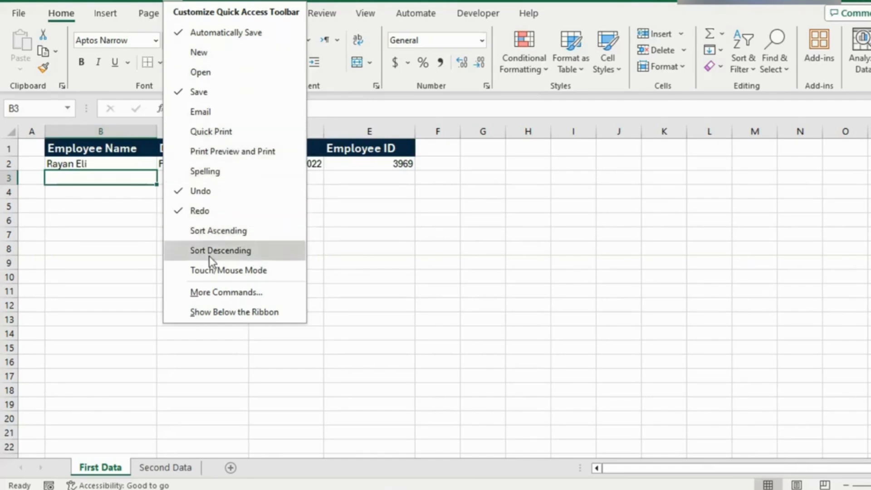
click(220, 293)
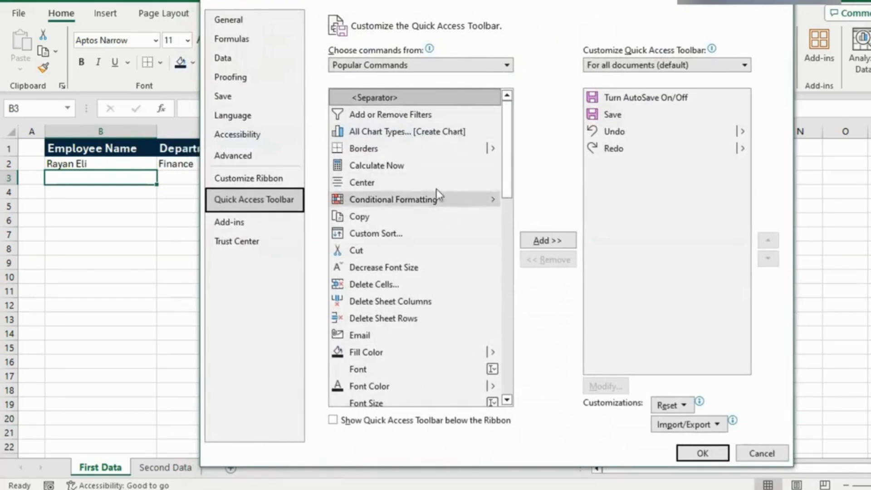
Step: Switch the Quick Access Toolbar command source to Commands Not in the Ribbon
drag(512, 121, 536, 64)
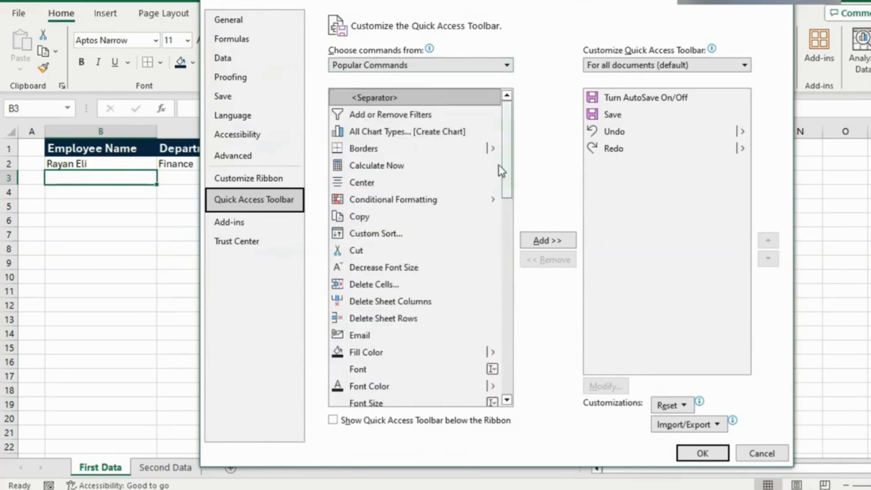
mouse_move(508, 139)
mouse_down()
mouse_move(508, 309)
mouse_move(496, 136)
mouse_up()
mouse_move(401, 61)
mouse_down()
mouse_move(536, 64)
mouse_move(512, 126)
mouse_move(509, 287)
mouse_move(492, 132)
mouse_up()
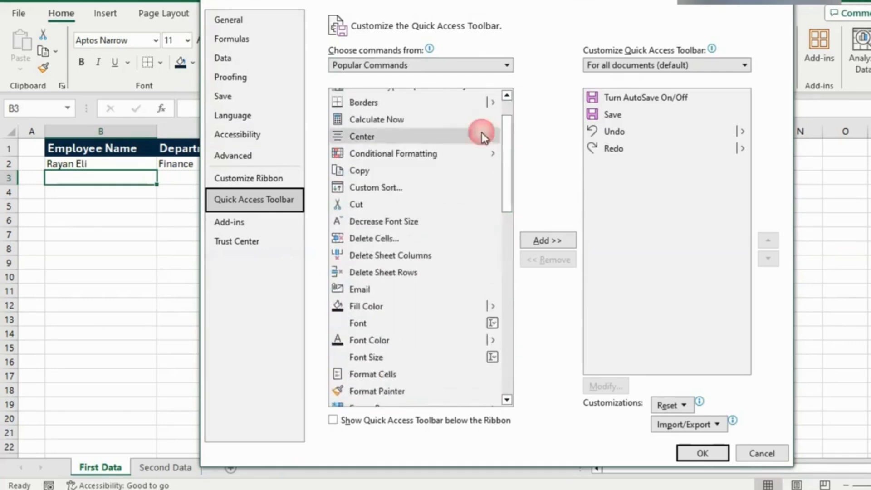
click(506, 65)
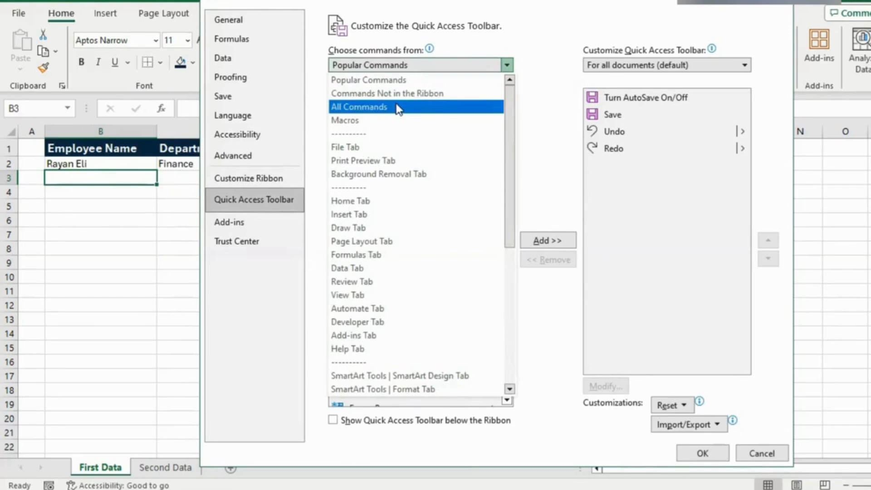
click(350, 95)
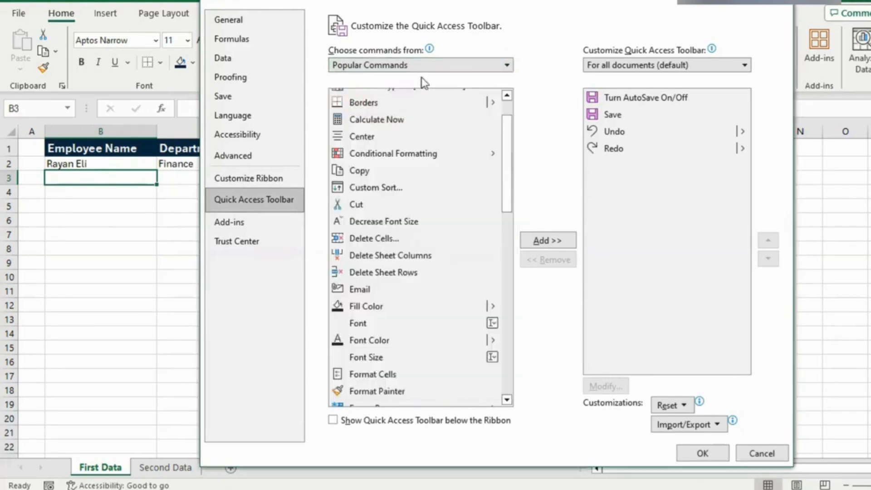
Step: Add the Form... command to the Quick Access Toolbar for all documents and apply the customization
drag(505, 110, 511, 181)
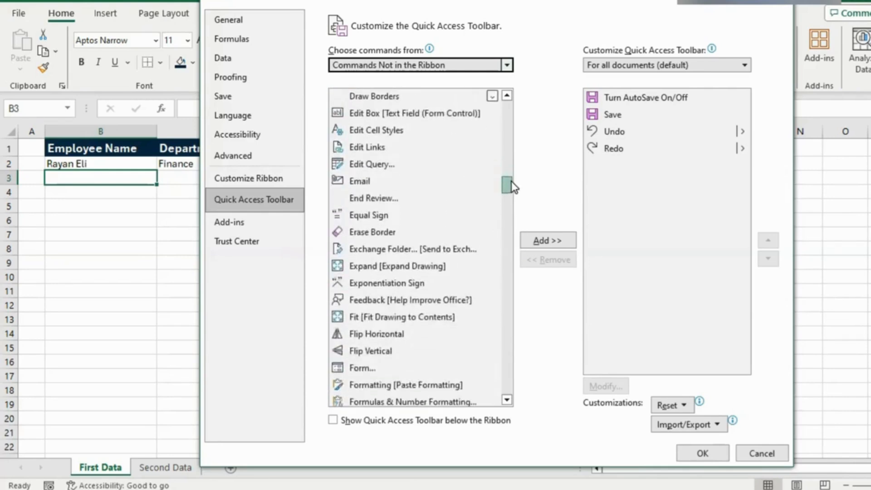
click(372, 371)
click(363, 371)
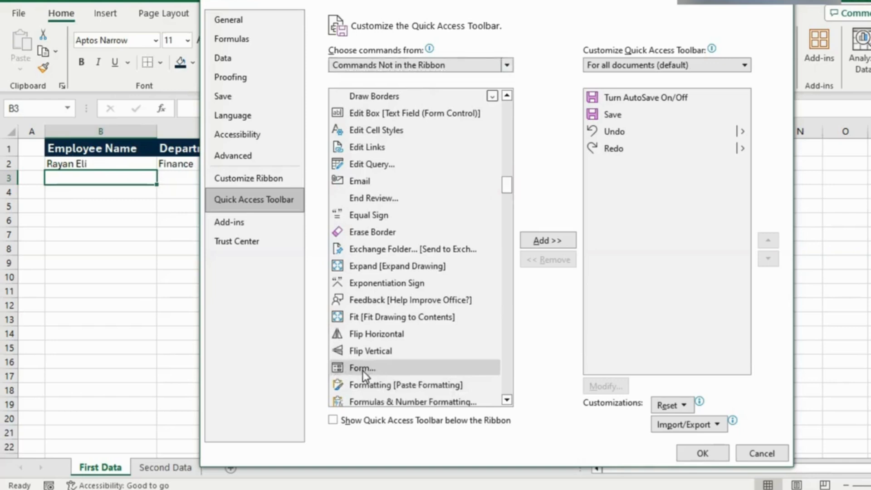
double_click(398, 368)
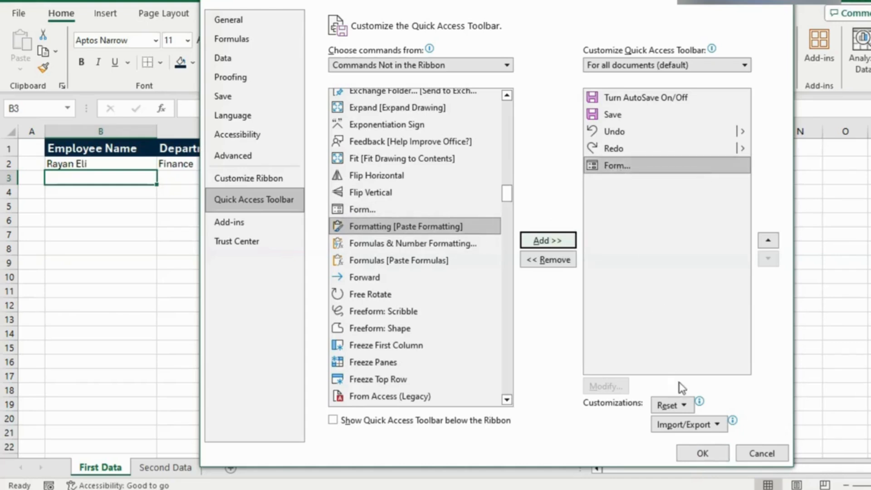
click(702, 453)
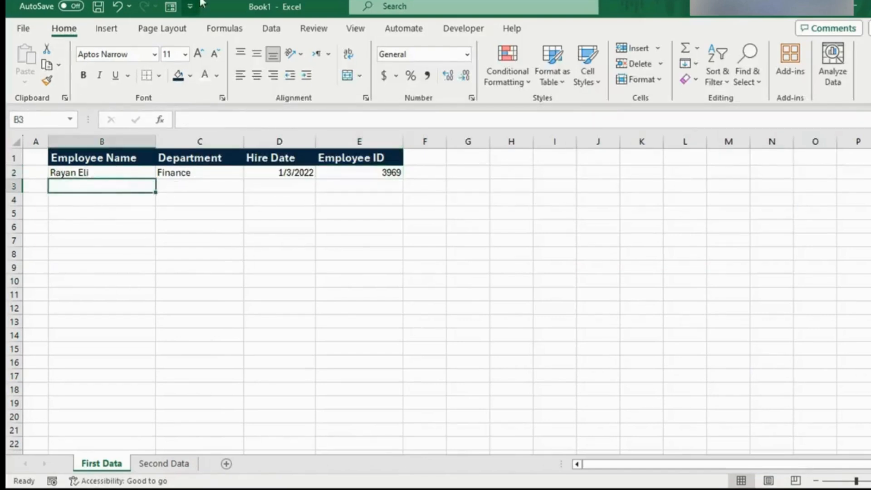
click(208, 173)
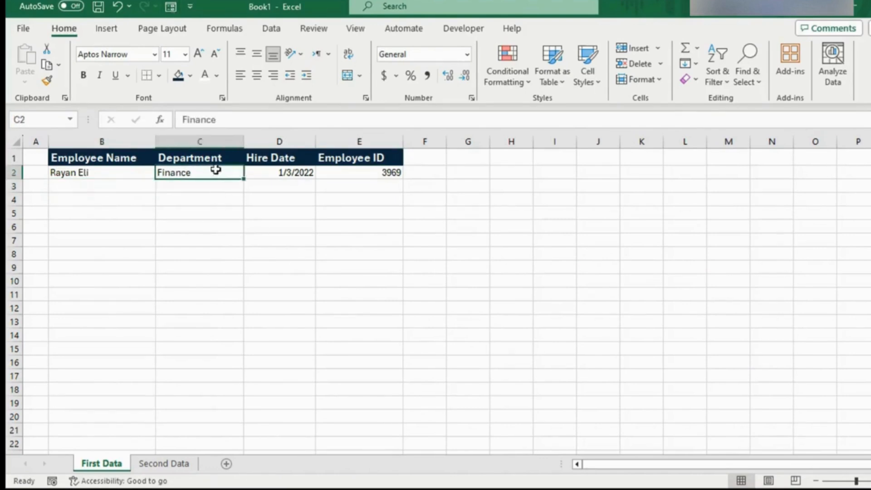
key(Right)
key(Right)
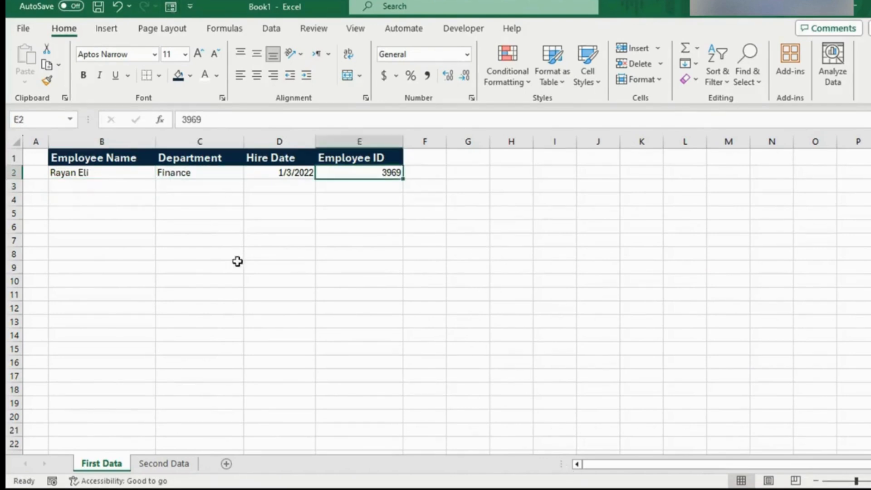
click(97, 180)
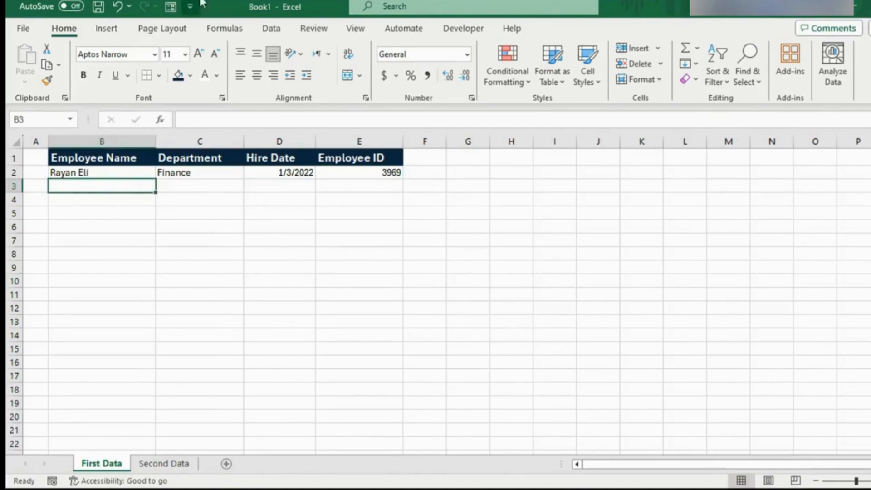
click(209, 173)
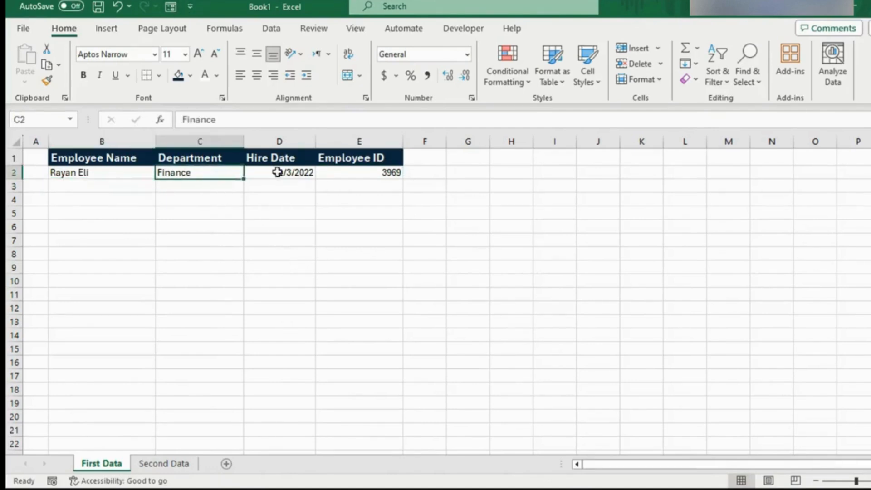
key(Right)
key(Right)
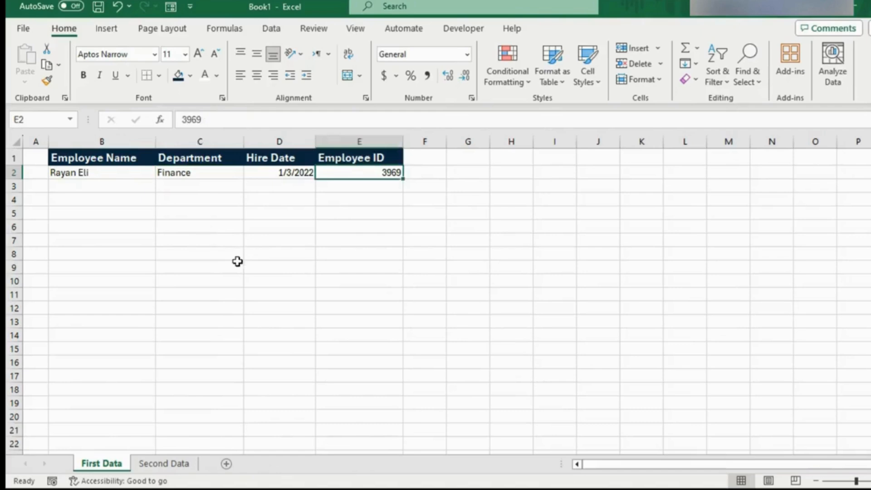
click(96, 180)
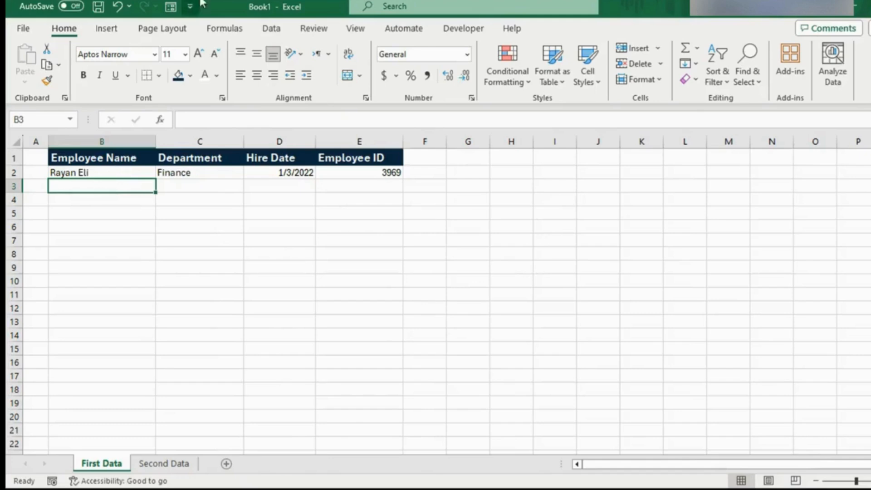
click(209, 172)
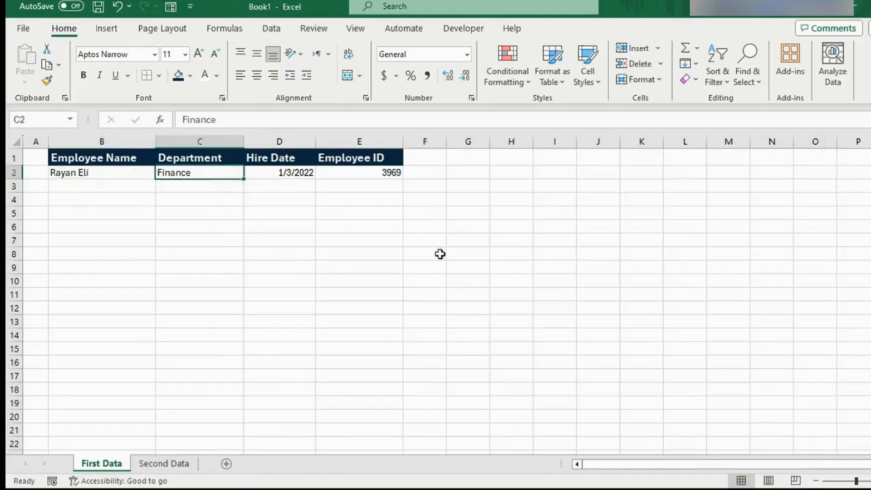
key(Right)
key(Right)
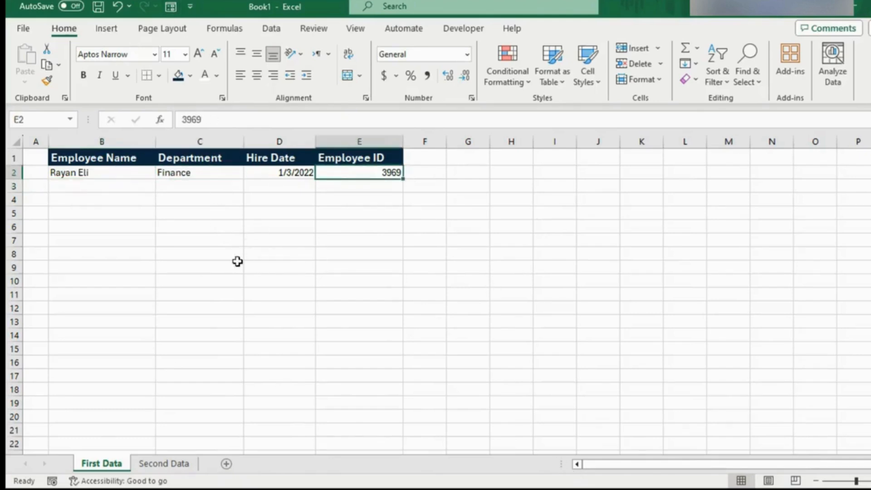
click(96, 183)
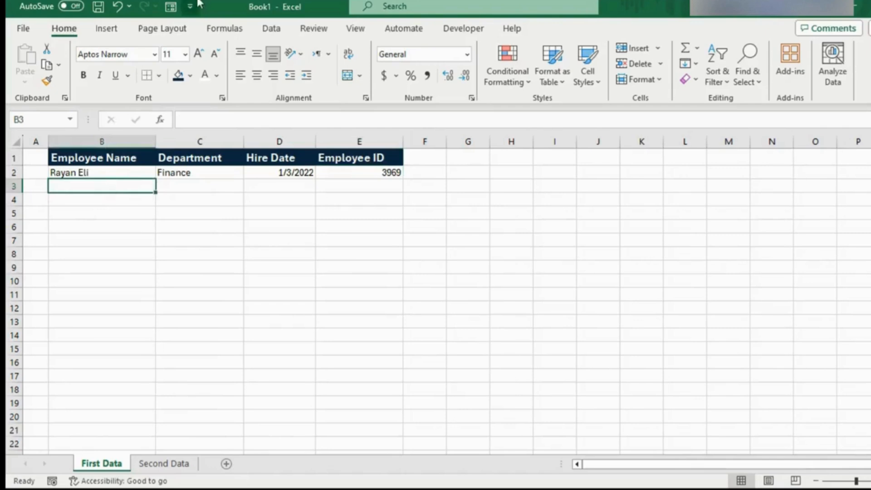
click(209, 172)
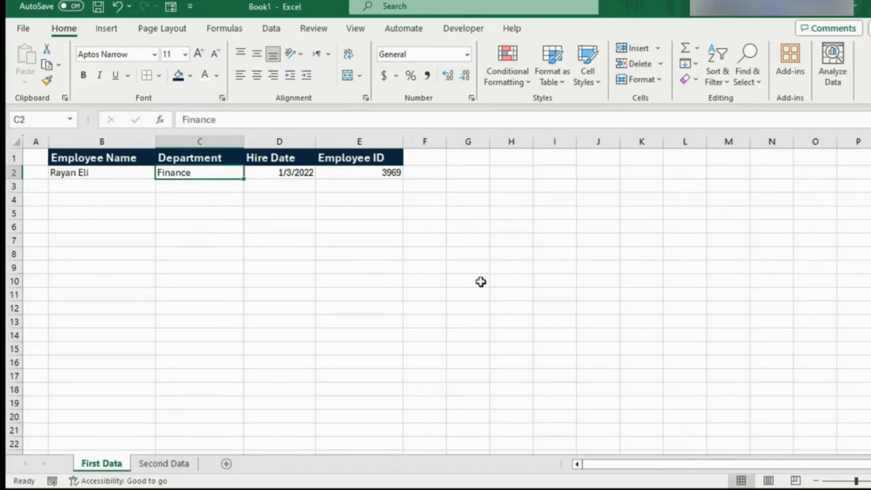
Step: Convert the employee data range B1:E2 into a table, keeping the first row as headers
click(336, 173)
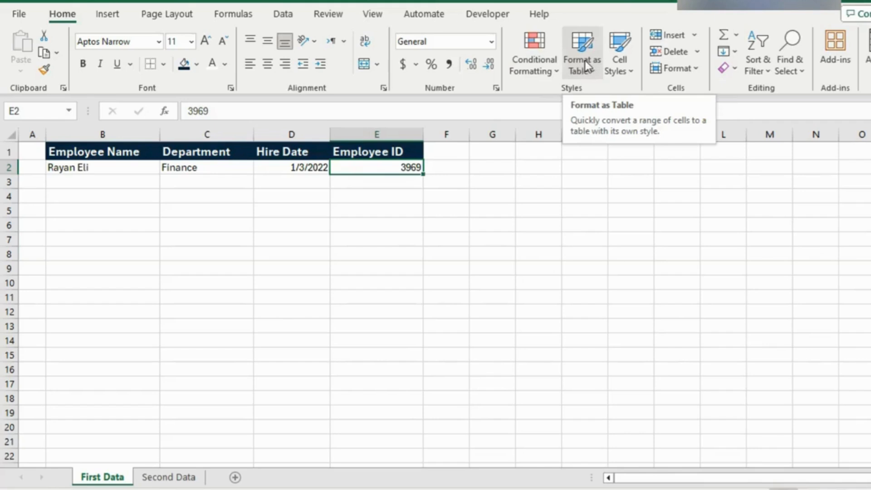
key(ctrl+t)
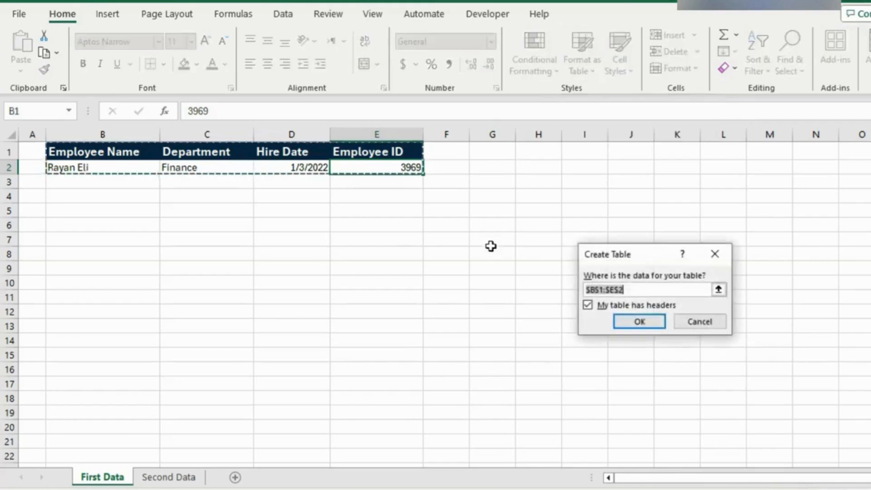
drag(648, 254, 525, 167)
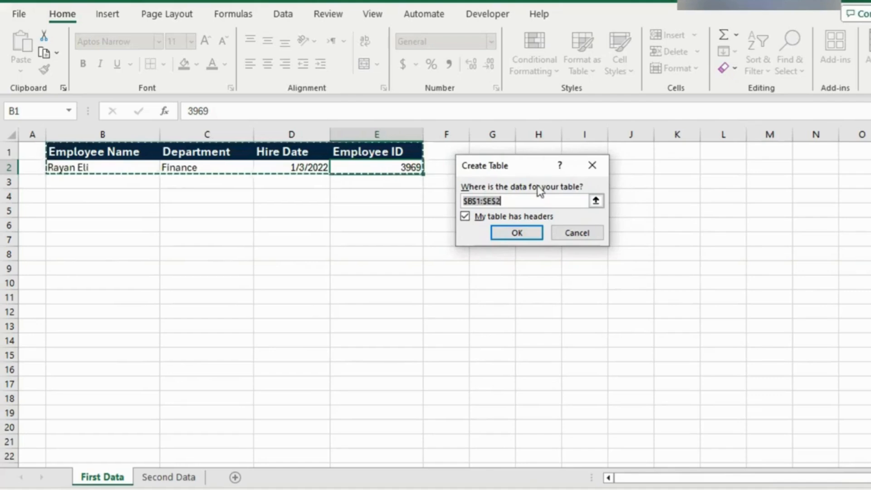
click(595, 202)
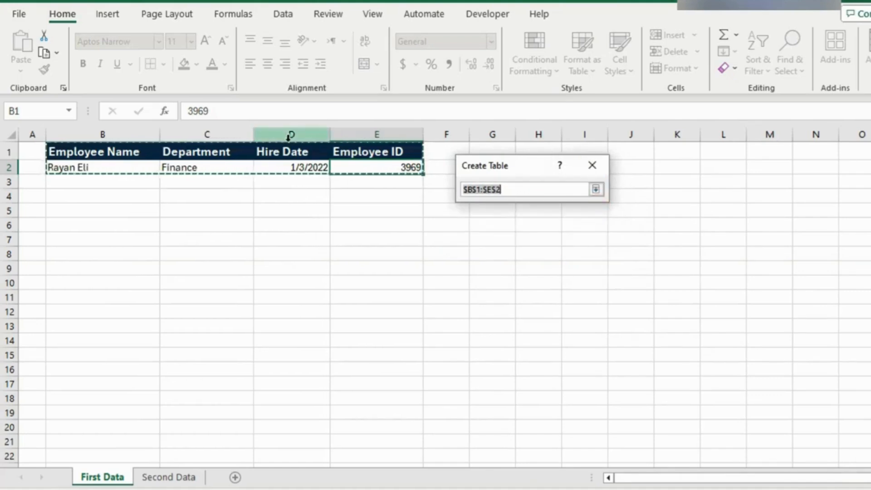
click(595, 190)
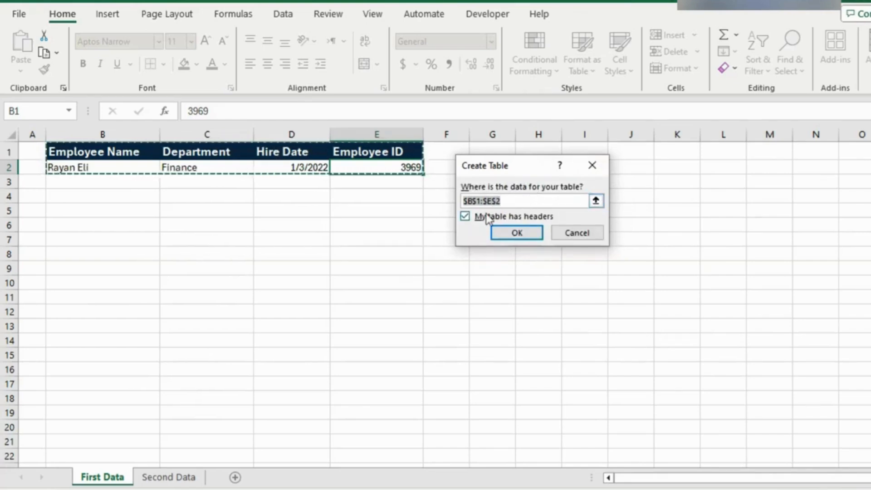
click(469, 219)
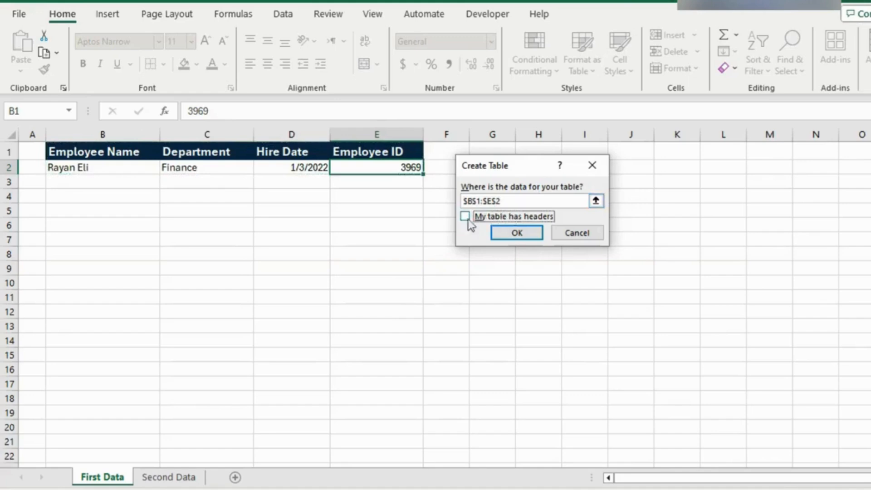
click(463, 223)
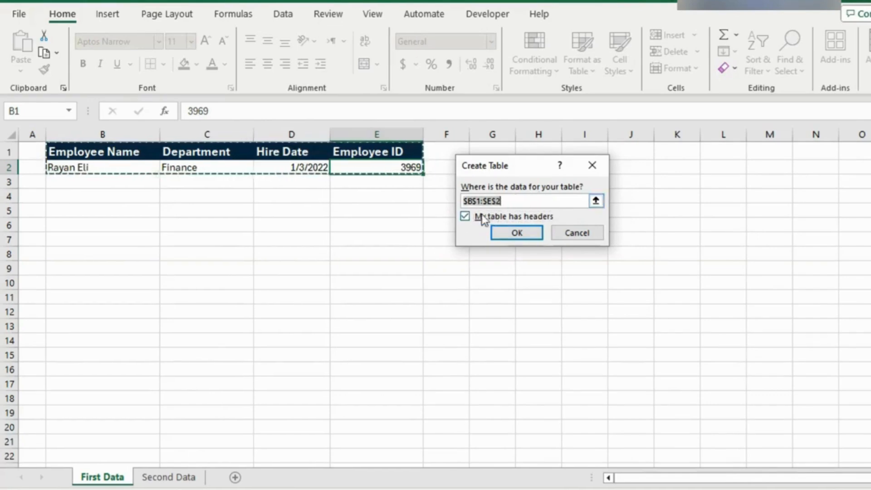
click(469, 220)
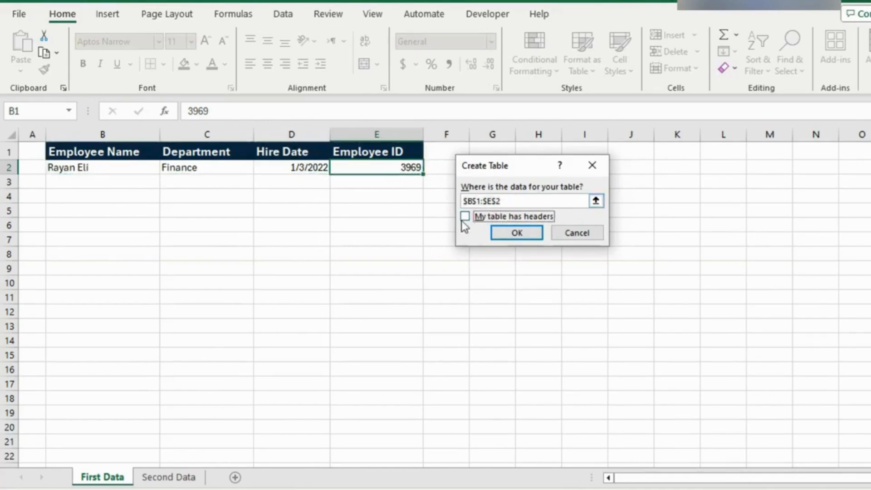
click(463, 218)
click(530, 234)
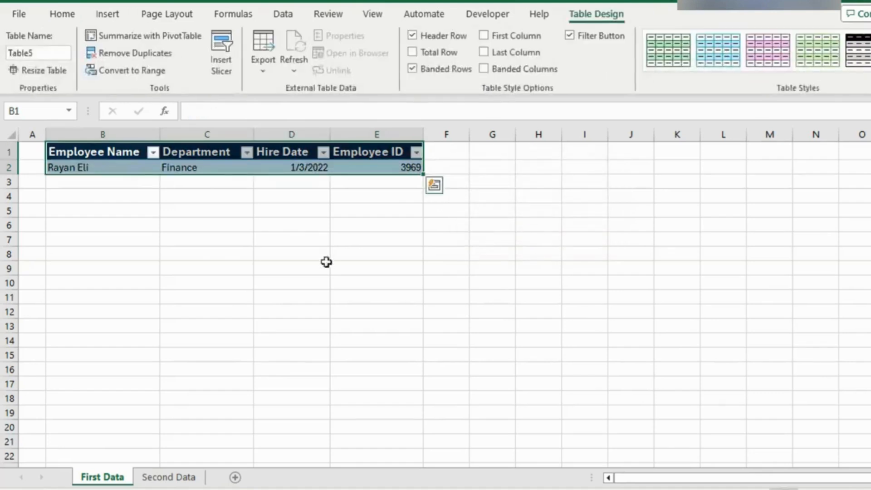
click(228, 166)
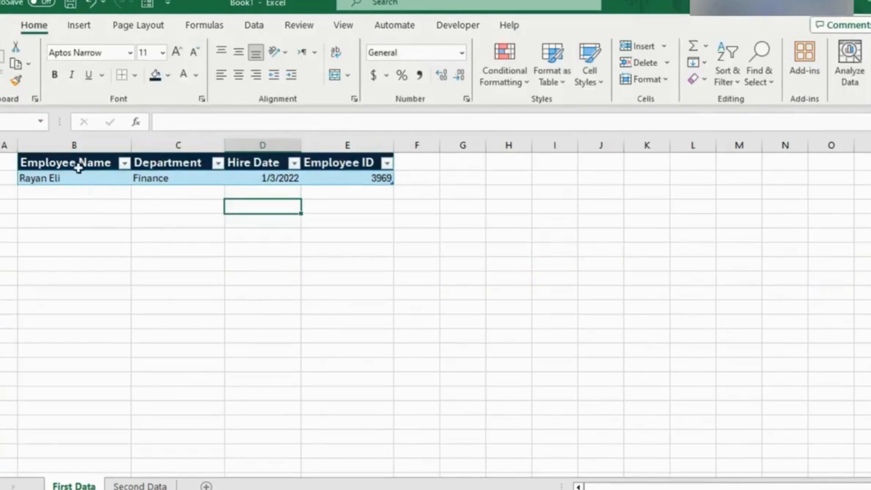
click(125, 180)
click(155, 178)
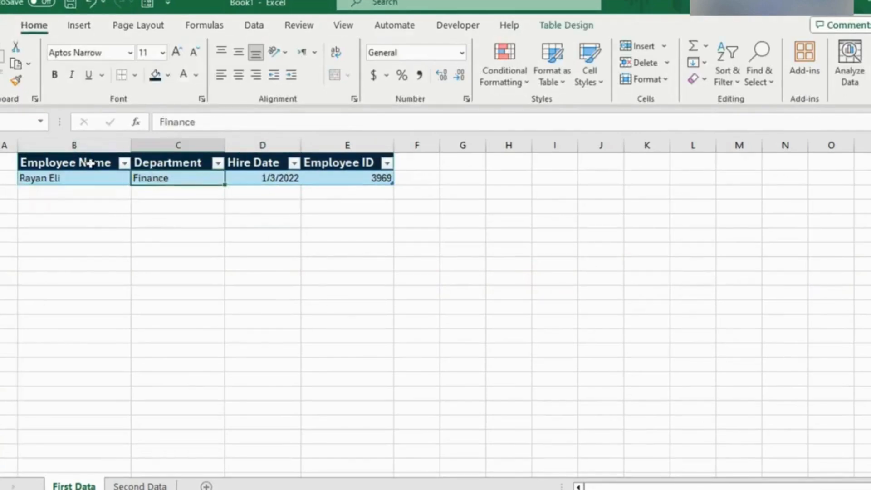
click(88, 164)
click(162, 165)
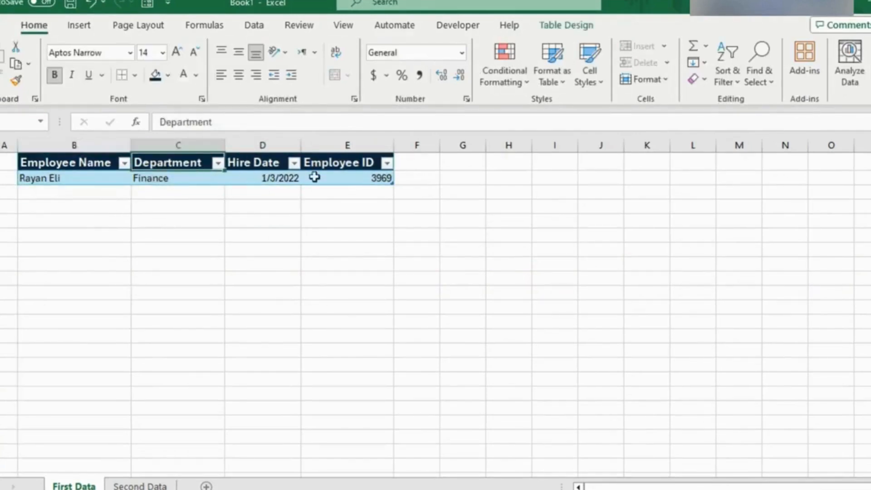
click(331, 182)
click(271, 189)
click(176, 173)
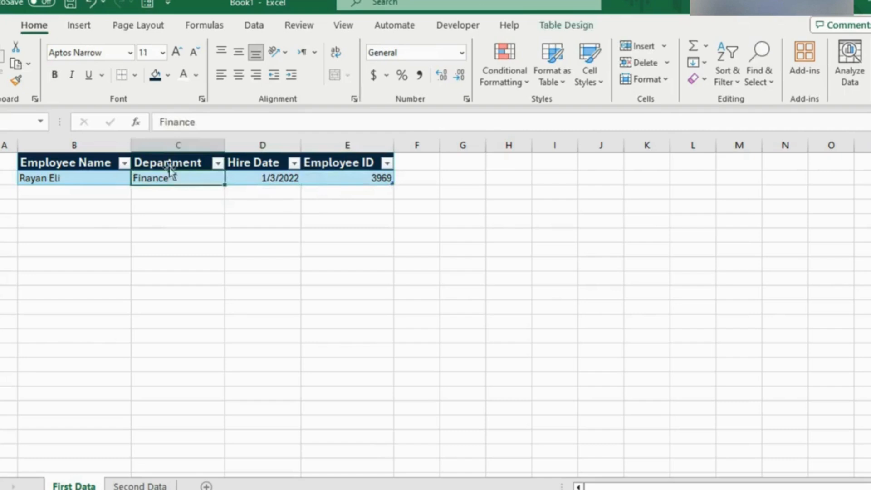
click(159, 163)
Step: Open the data entry form for the employee table and move it clear of the ribbon
click(116, 178)
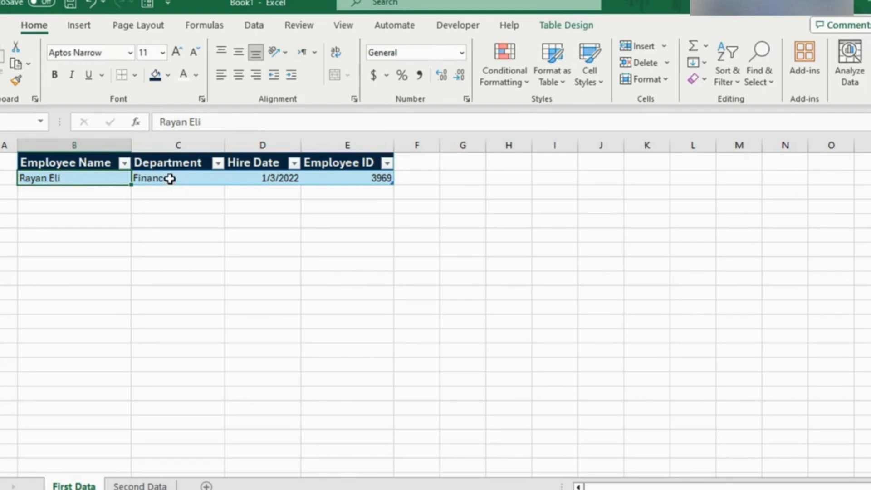
click(148, 5)
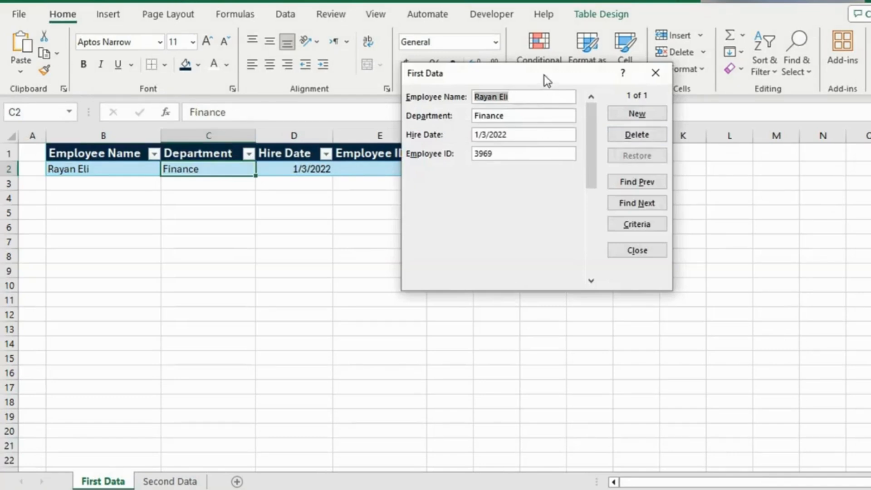
drag(543, 75, 548, 154)
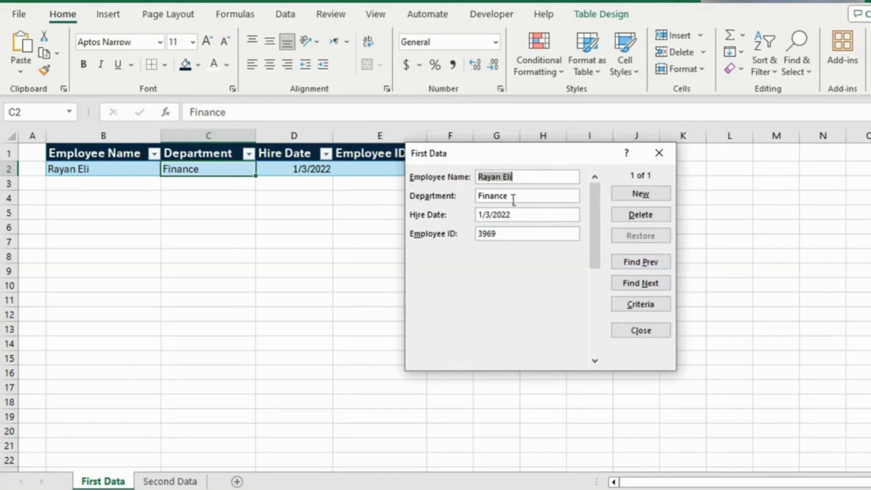
click(523, 175)
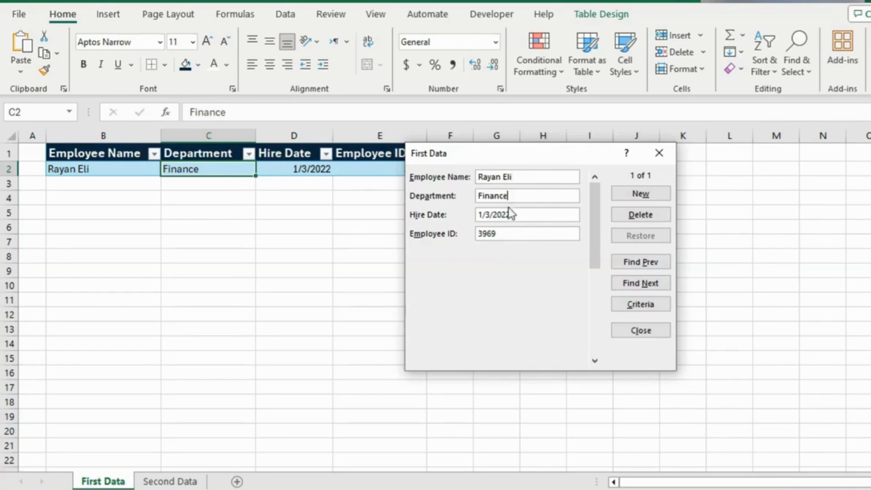
Step: Move the data entry form clear of the table's Employee ID column
click(507, 232)
drag(528, 153, 562, 152)
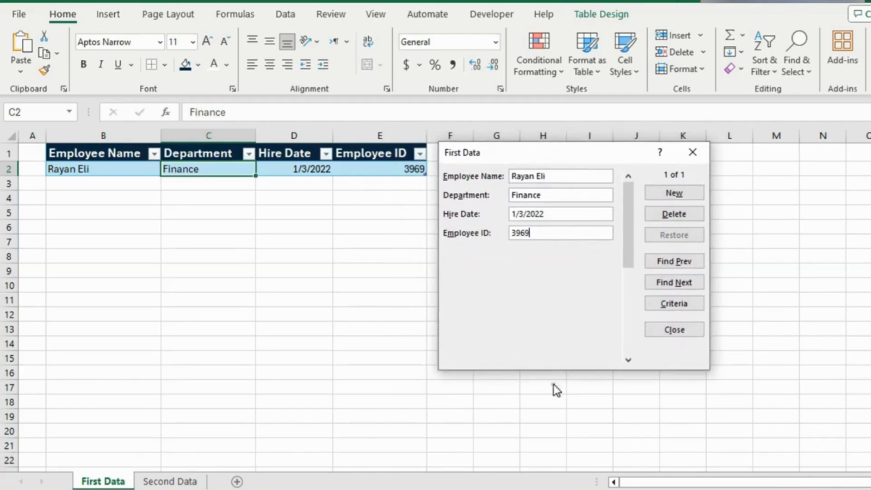
click(628, 450)
click(549, 458)
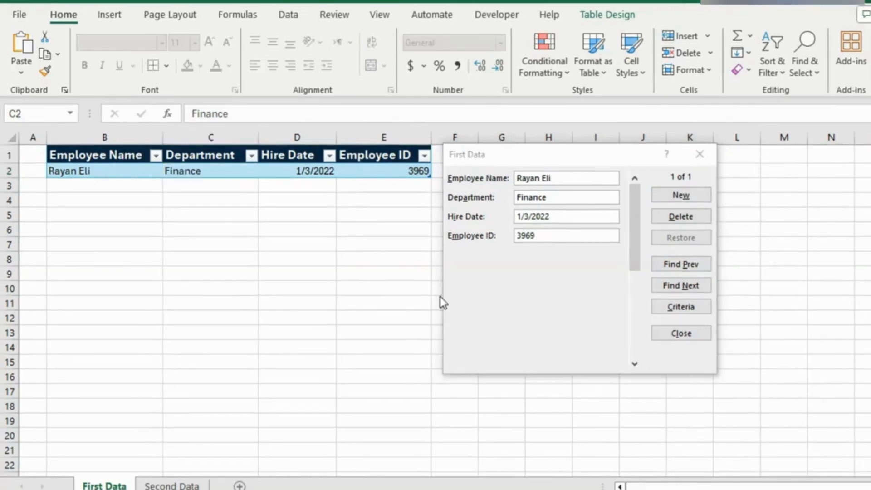
Step: Start a new record in the form, entering the employee's full name and Marketing as the department
click(681, 194)
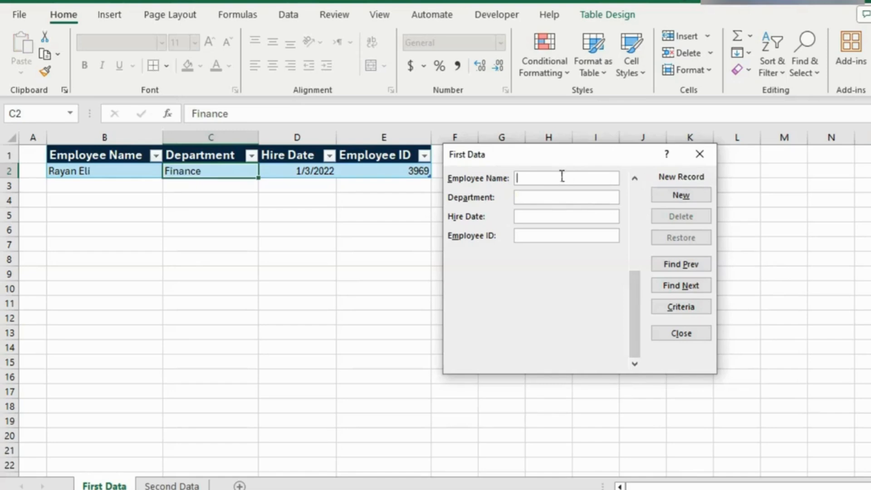
text(Robert )
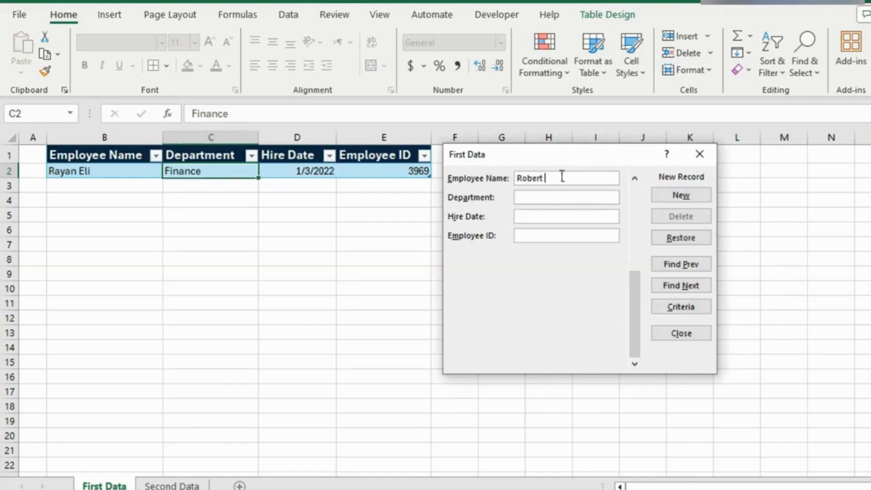
text(Bliss)
click(556, 195)
key(Tab)
click(542, 200)
text(Marketing)
Step: Enter 1/3/2021 as the new record's hire date, fill in the employee ID and save the record to the table
click(548, 216)
text(1/3/2022)
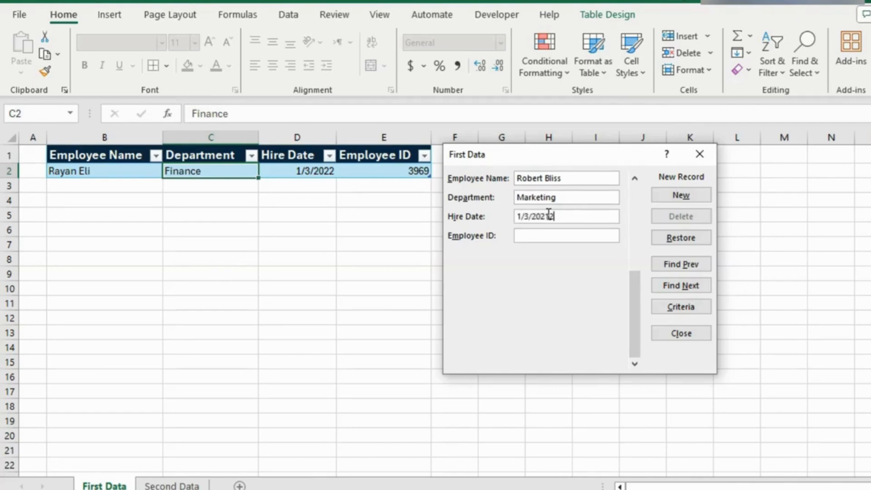
key(BackSpace)
text(1)
click(537, 233)
text(4969)
key(Return)
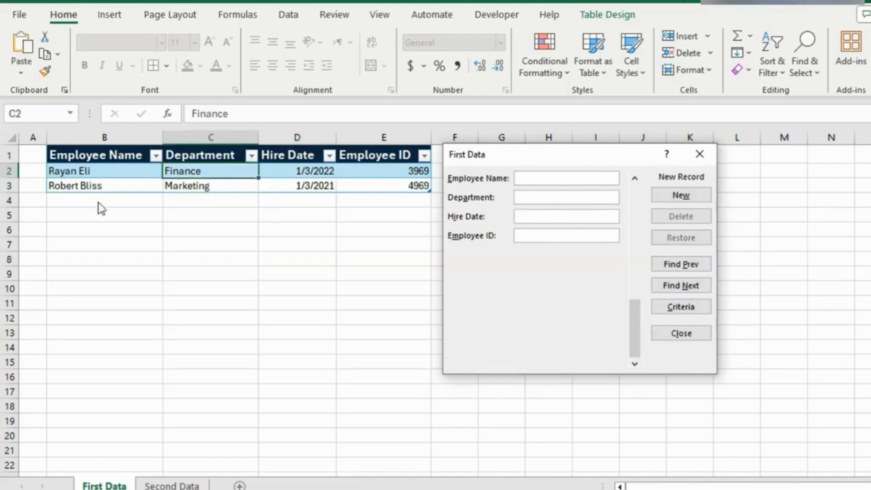
Step: Close the data entry form, reopen it from the employee table and move it away from the data
drag(577, 157, 536, 149)
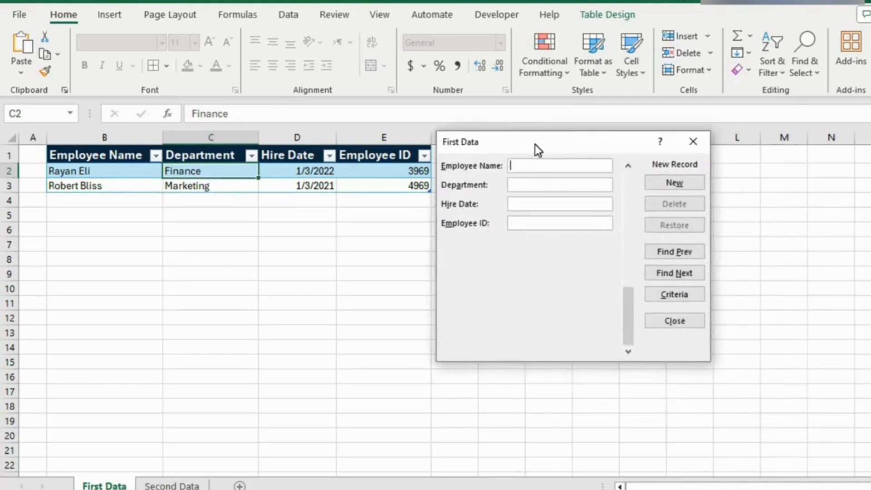
click(693, 142)
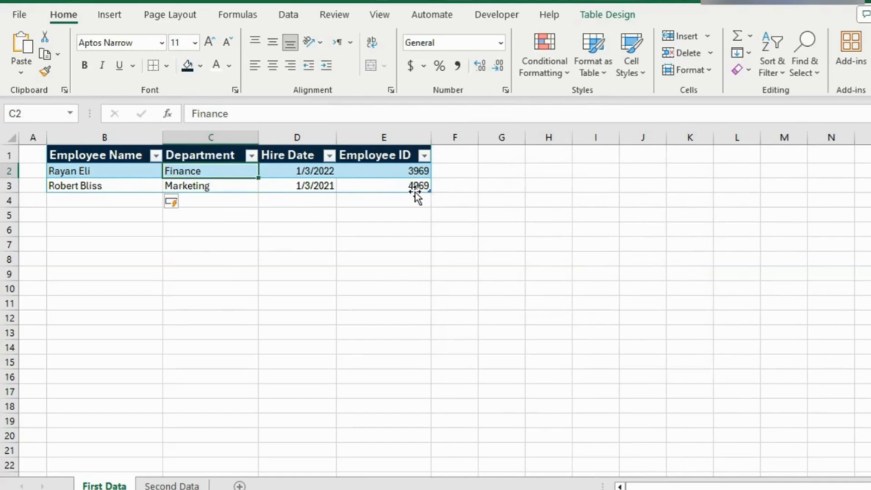
click(180, 1)
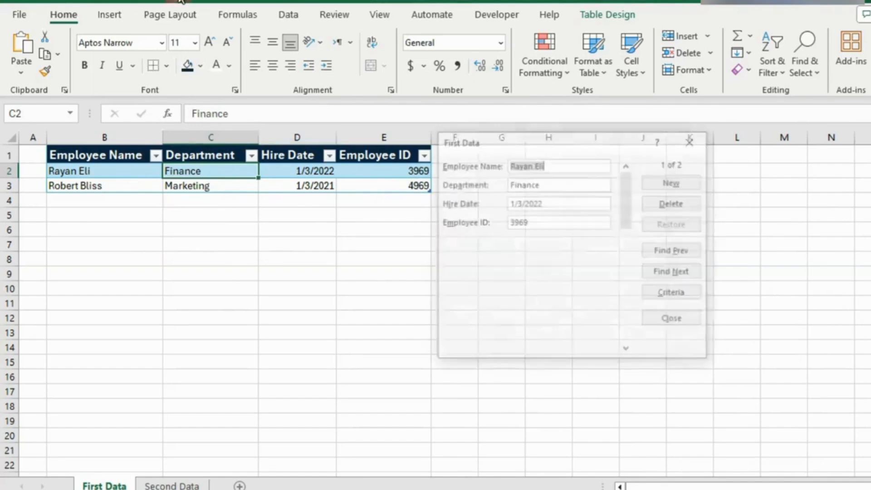
click(692, 141)
click(180, 2)
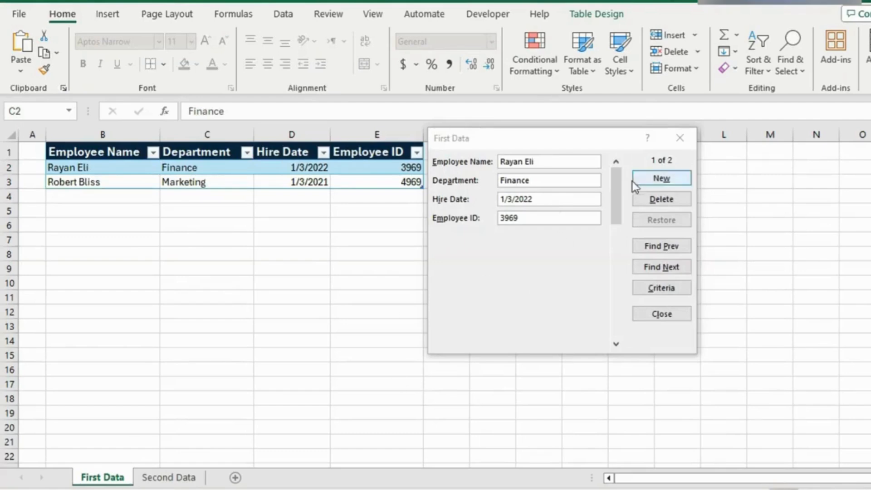
drag(594, 139, 657, 140)
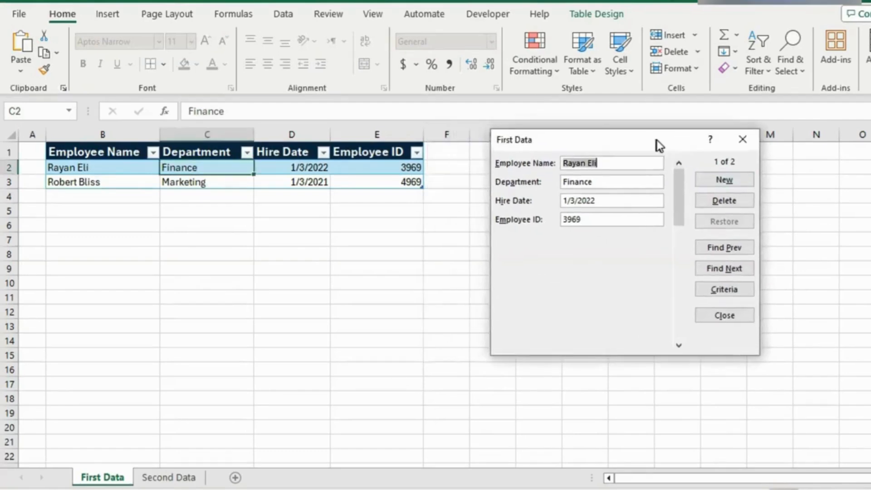
Step: Add a test record with the placeholder values ddf, jhsdj, jasdjs and hdjas through the form
click(721, 175)
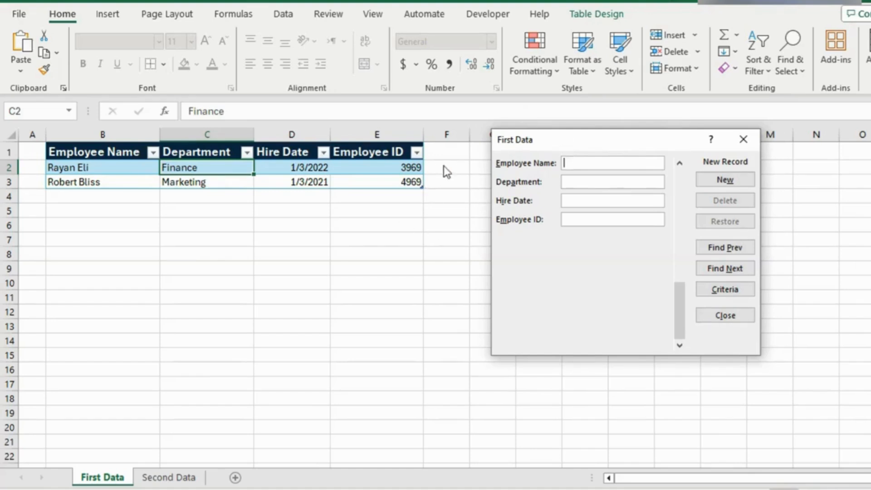
drag(566, 135, 511, 129)
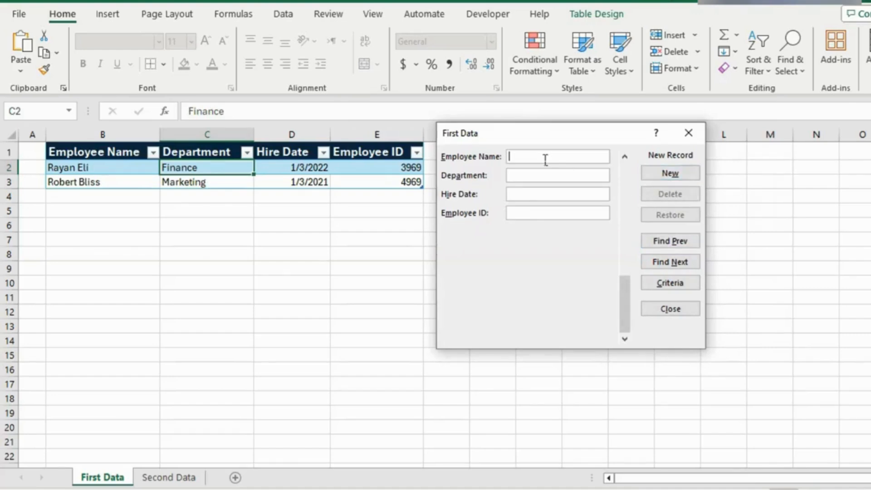
text(ddf)
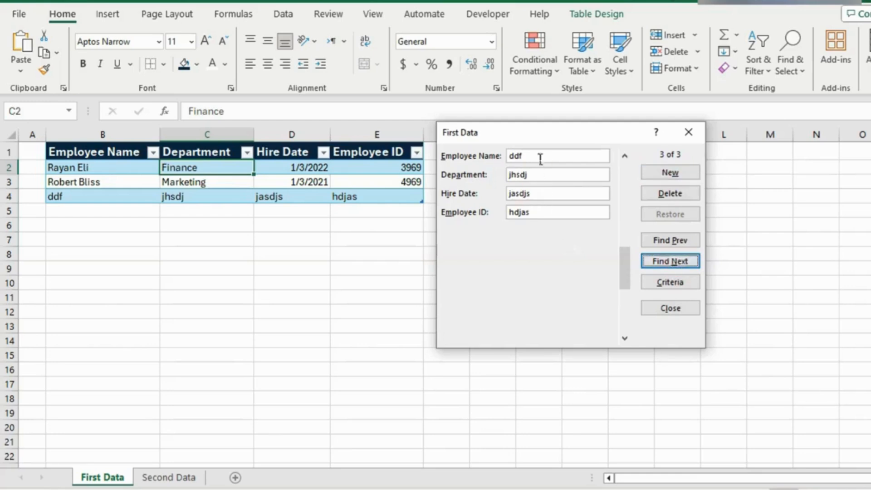
Step: Delete the placeholder test record from the table through the form and close the form
click(537, 174)
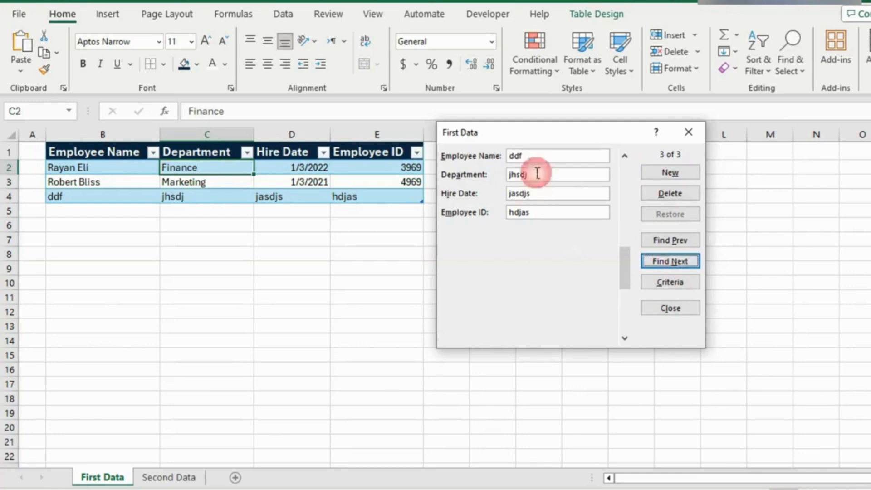
click(670, 193)
click(469, 288)
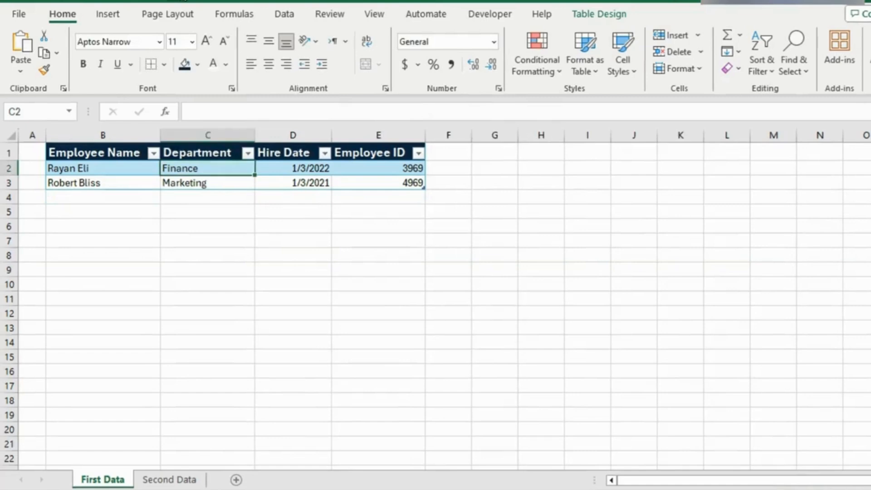
click(177, 0)
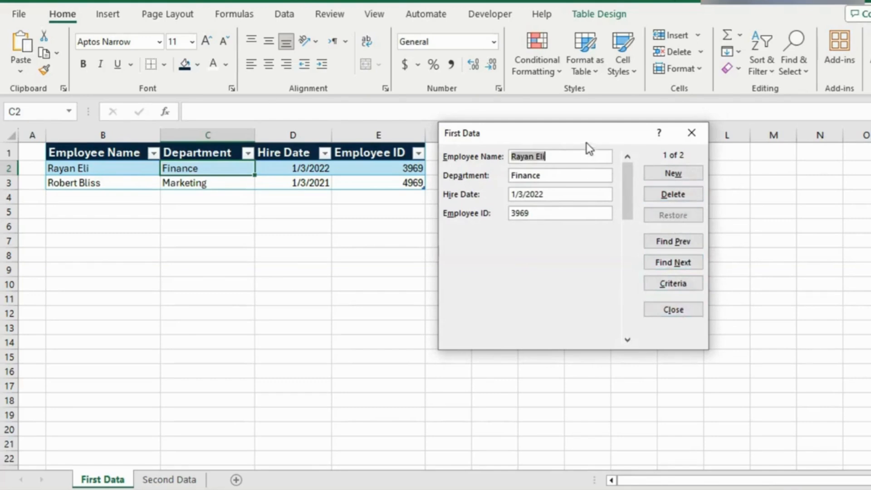
drag(586, 142, 612, 140)
click(691, 196)
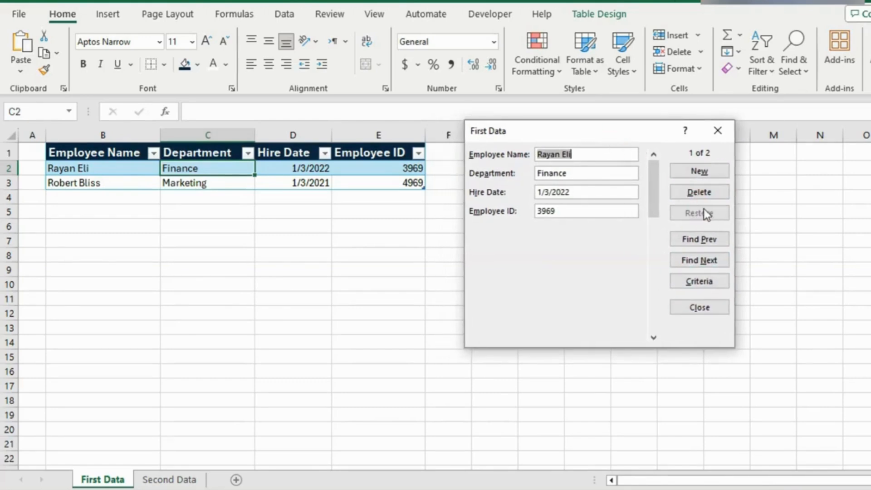
click(718, 131)
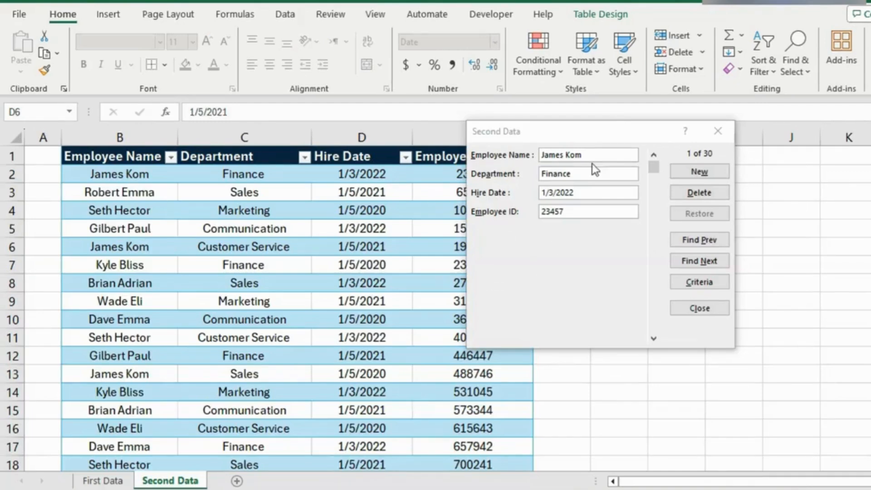
Step: Change the first record's department to Sales in the Second Data form and restore its original entry
drag(605, 135, 564, 107)
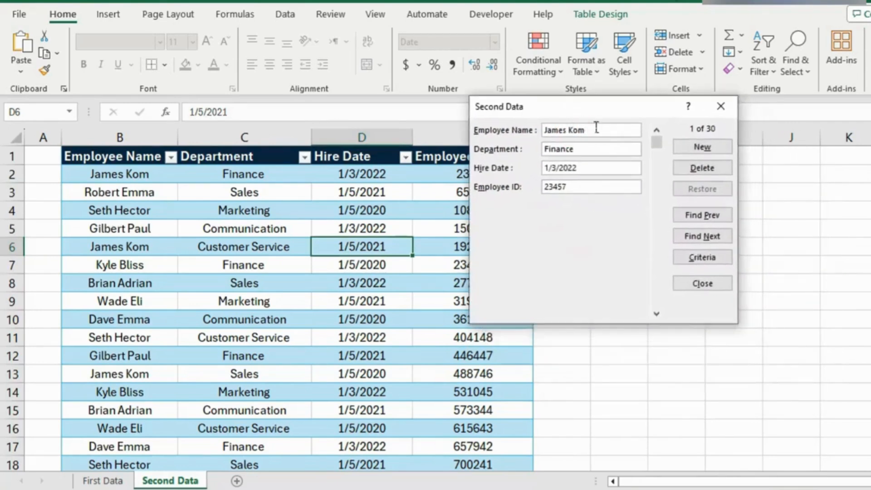
click(596, 127)
drag(595, 147, 472, 150)
key(BackSpace)
text(Sales)
drag(579, 103, 560, 111)
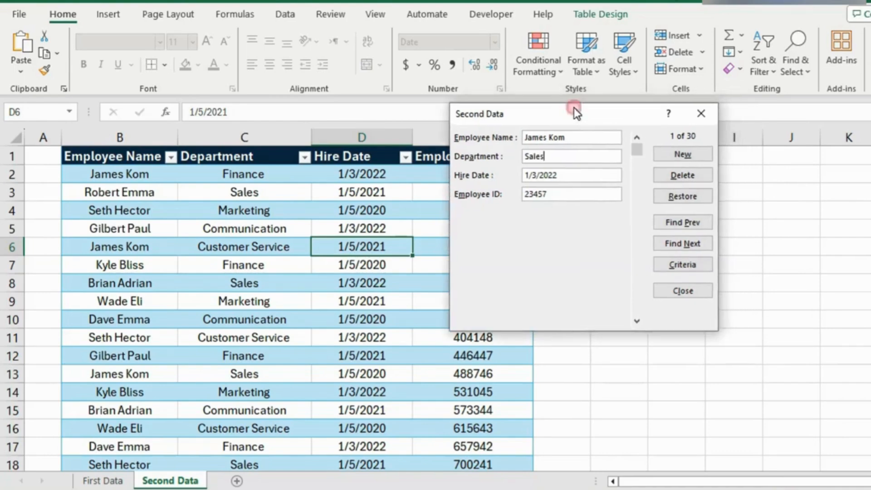
click(695, 195)
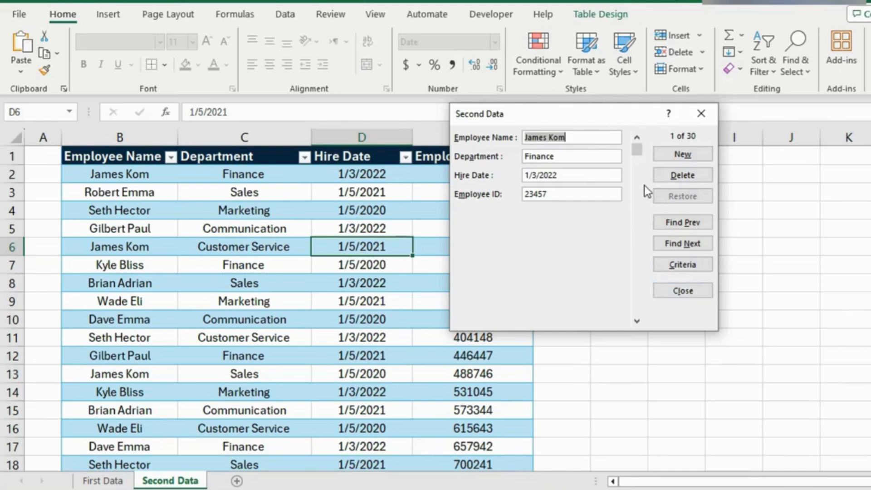
Step: Search the Second Data records by criteria, using the employee's name and Communications as the department
drag(580, 116, 597, 109)
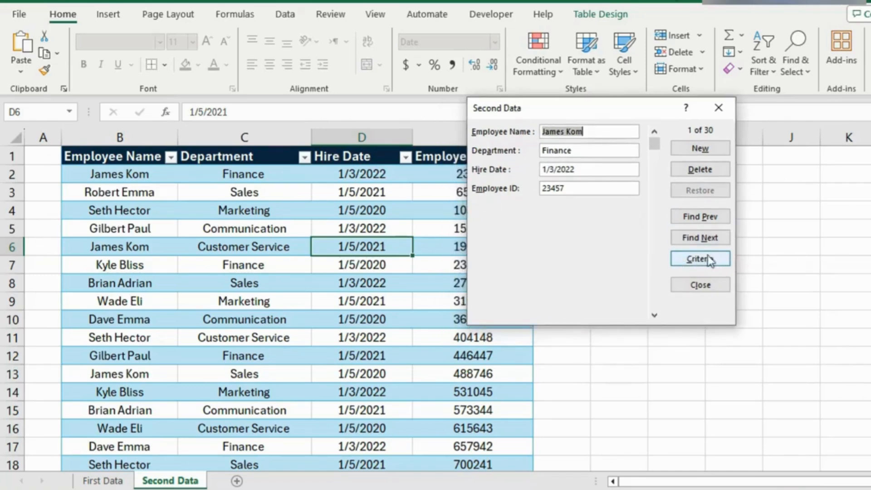
click(691, 258)
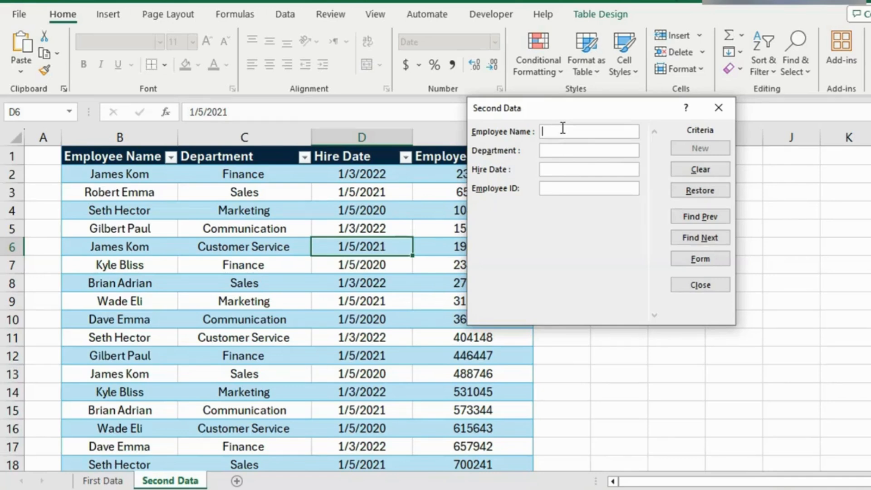
text(Paul)
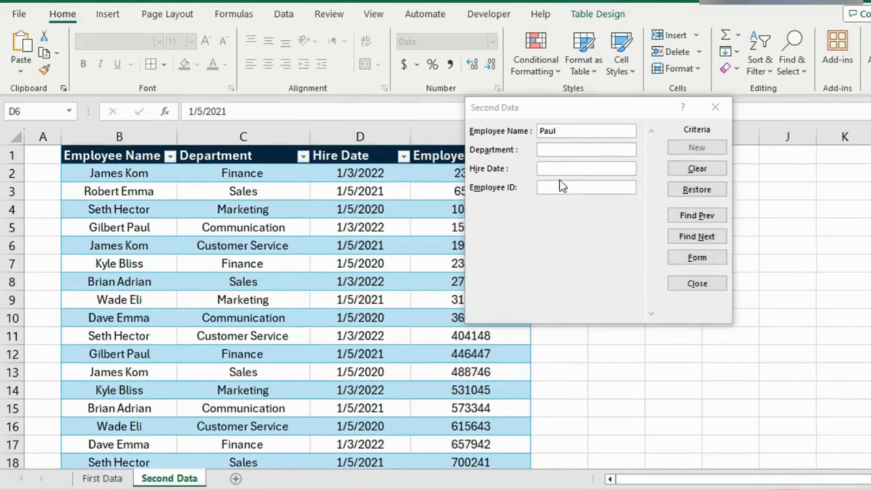
click(559, 187)
click(544, 168)
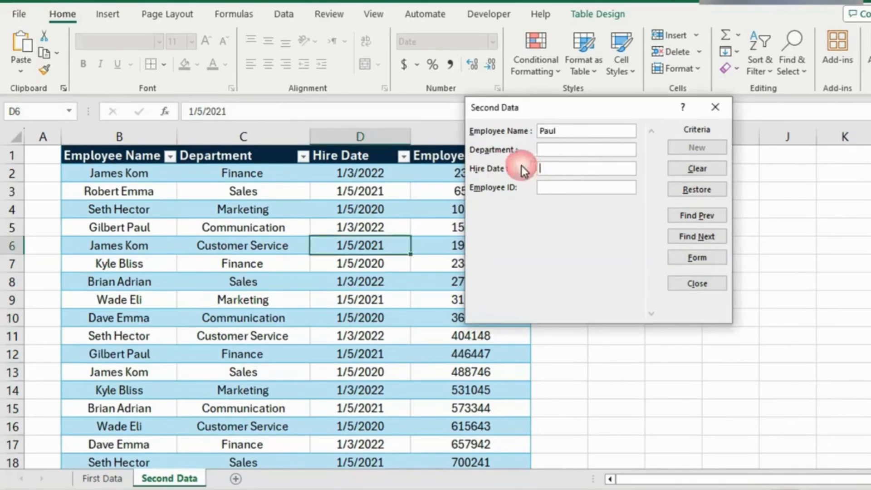
click(549, 148)
text(Communications)
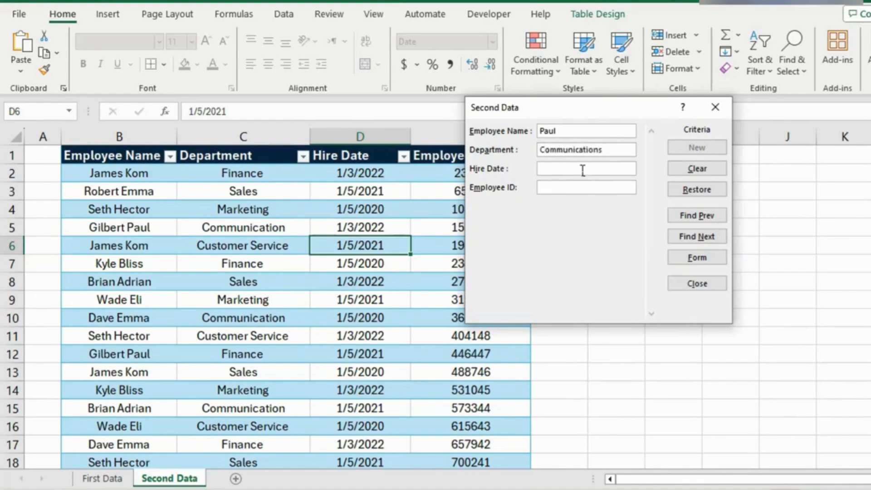
key(Return)
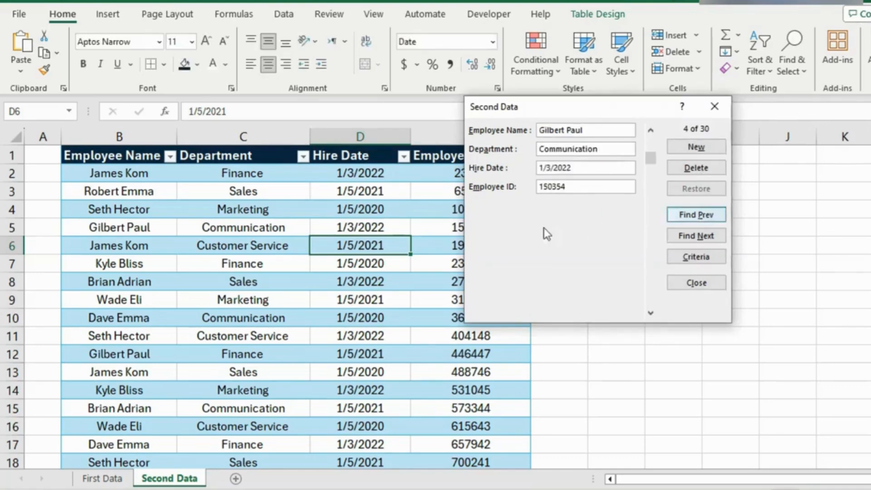
Step: Close the form and look over the employee table on the Second Data sheet
drag(603, 109, 656, 150)
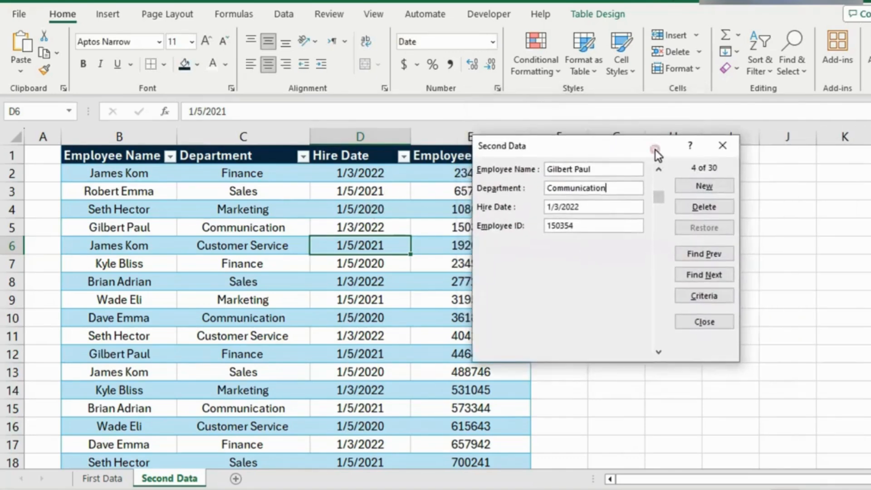
click(729, 154)
scroll(420, 294, down, 7)
scroll(421, 296, up, 7)
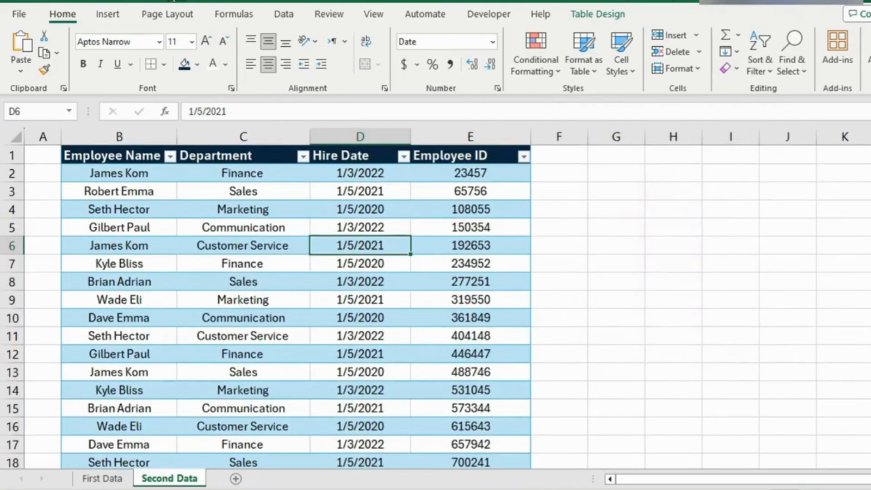
Step: Reopen the data entry form for the Second Data table, browse its records and return to the first one
click(172, 1)
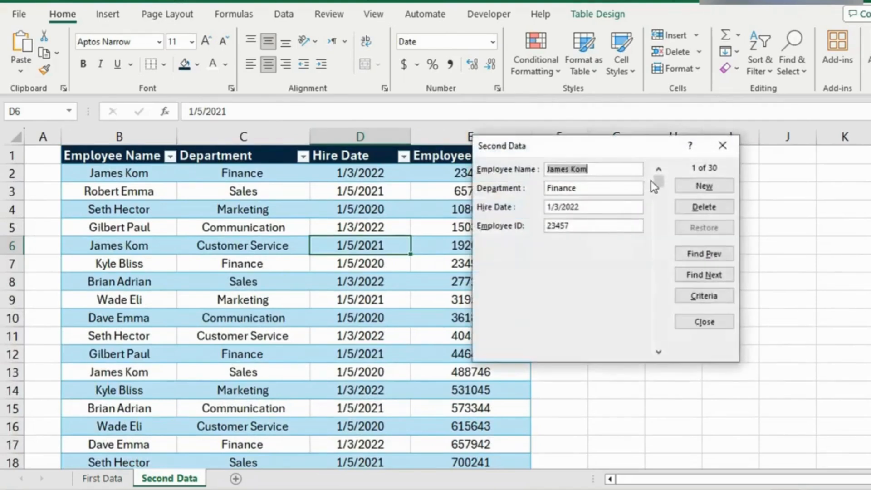
drag(658, 181, 648, 283)
drag(659, 235, 650, 171)
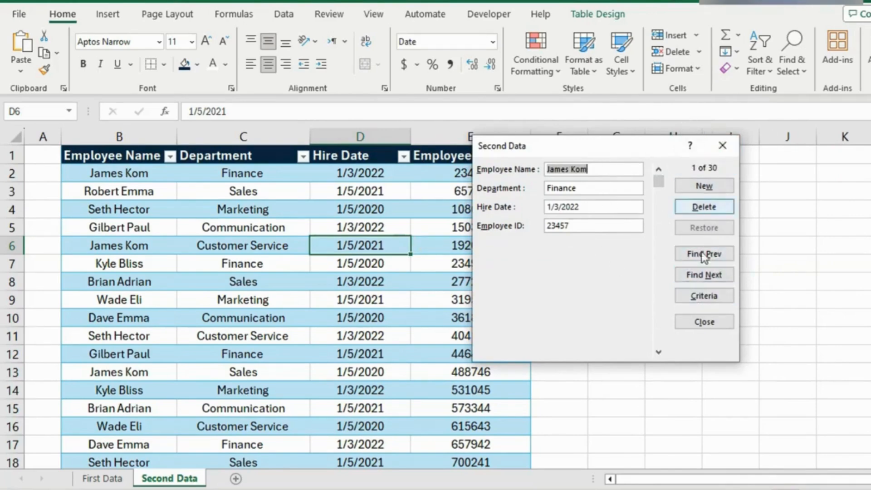
drag(641, 148, 627, 110)
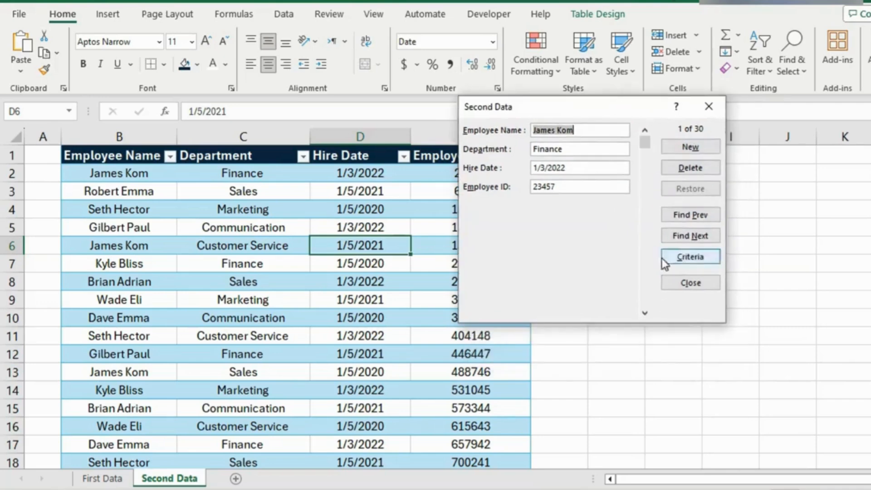